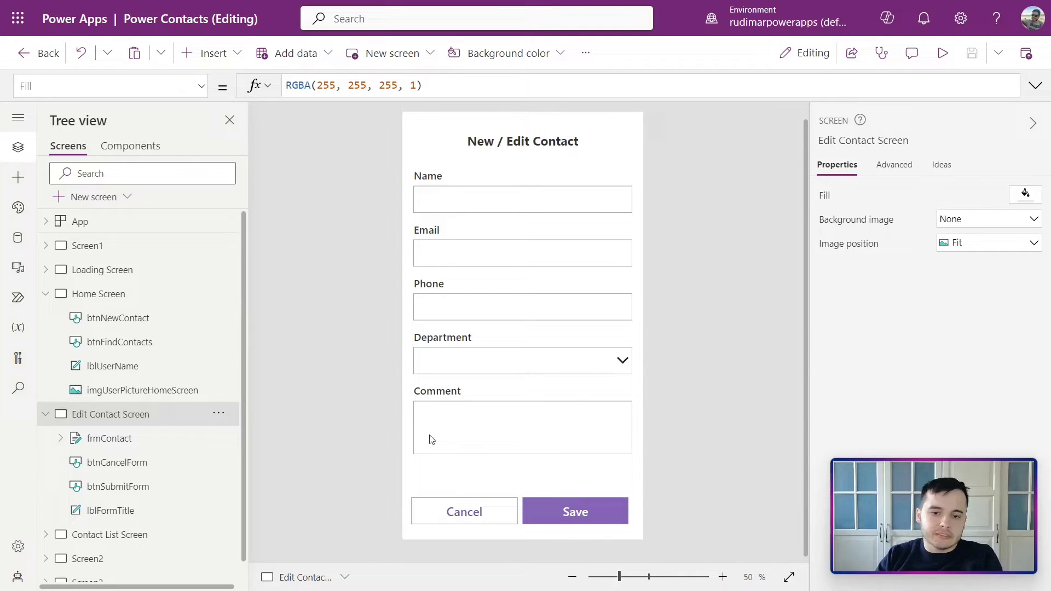
Preview the app from the Edit Contact Screen, where the contact form shows no item
left_click(943, 53)
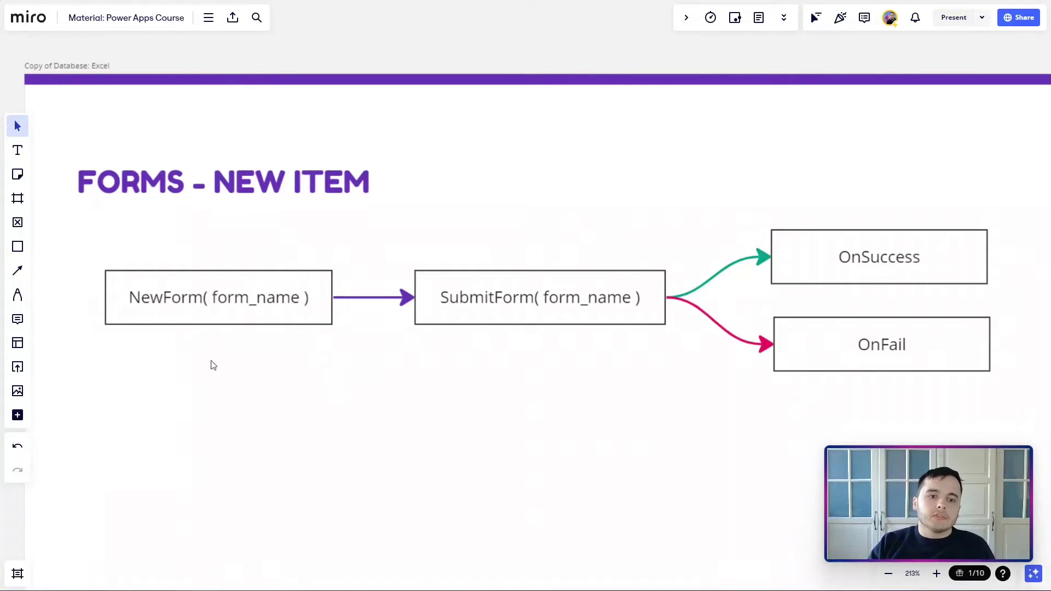
left_click(164, 316)
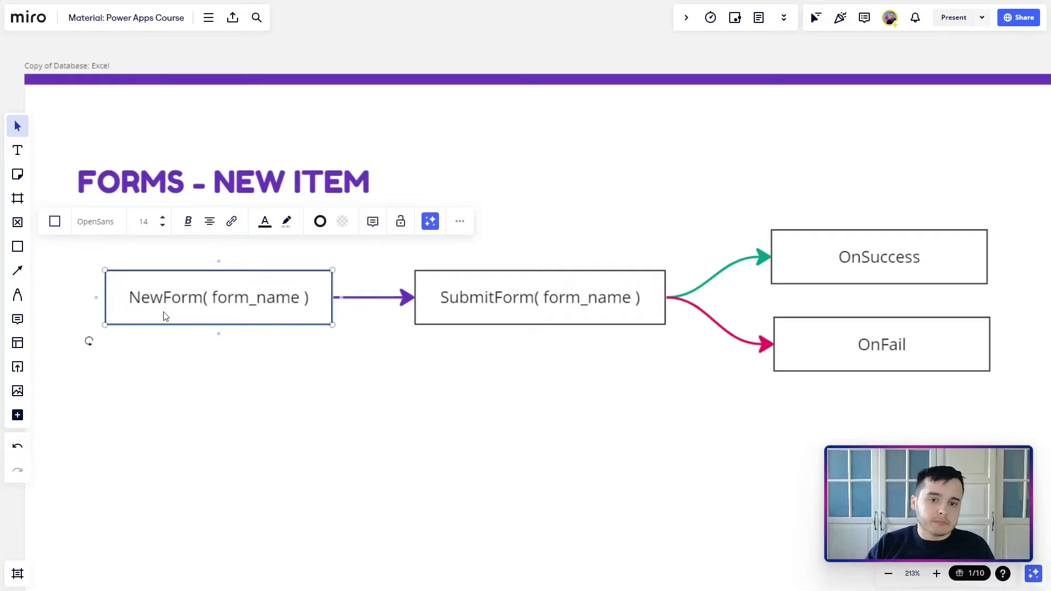
left_click(497, 308)
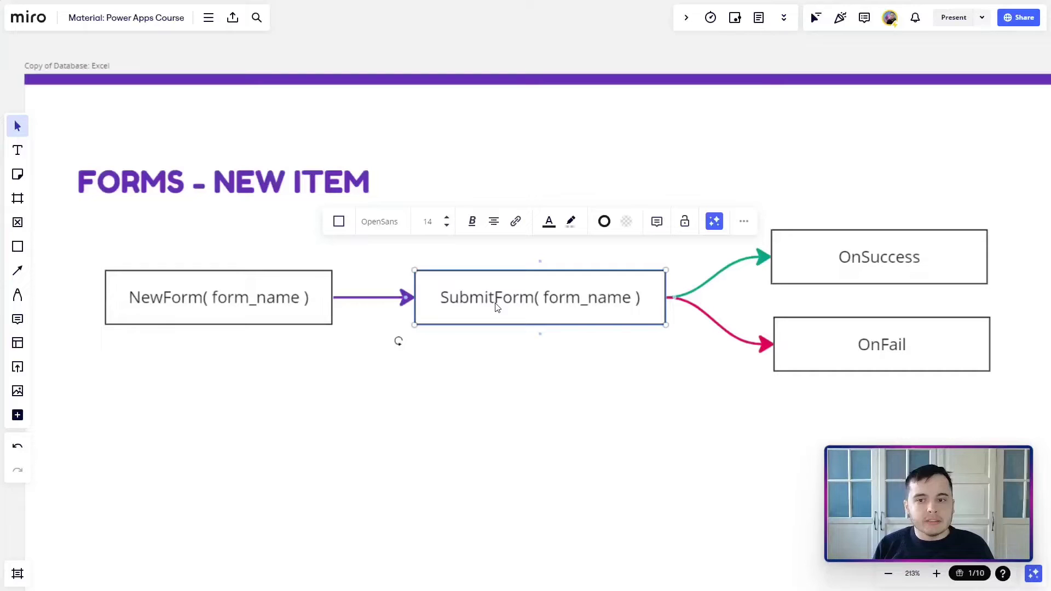
left_click(764, 440)
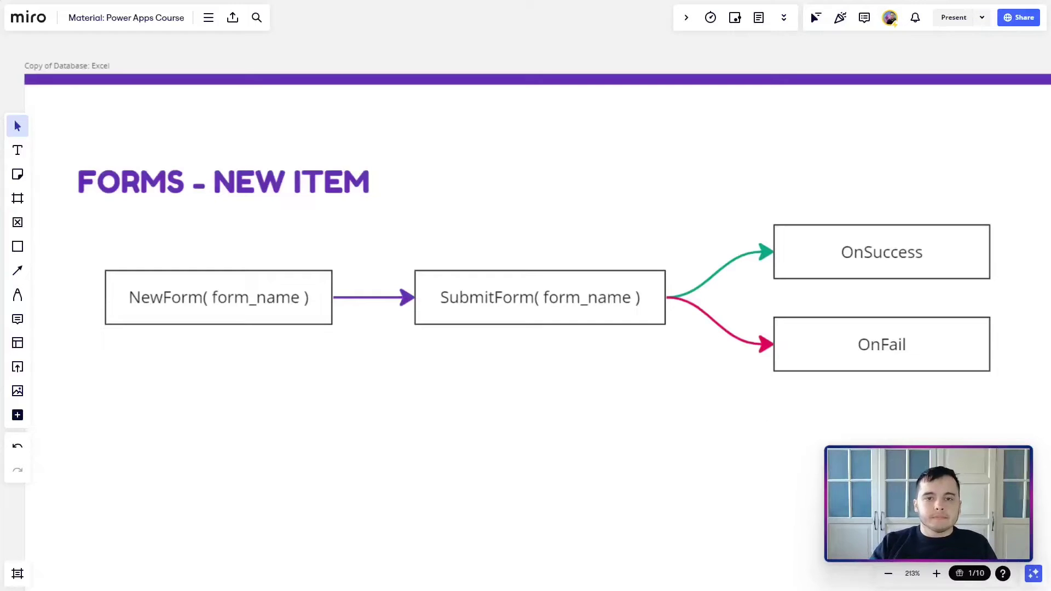
Back in Power Apps, select the Home Screen's New Contact button to view its OnSelect formula
key("alt+Tab")
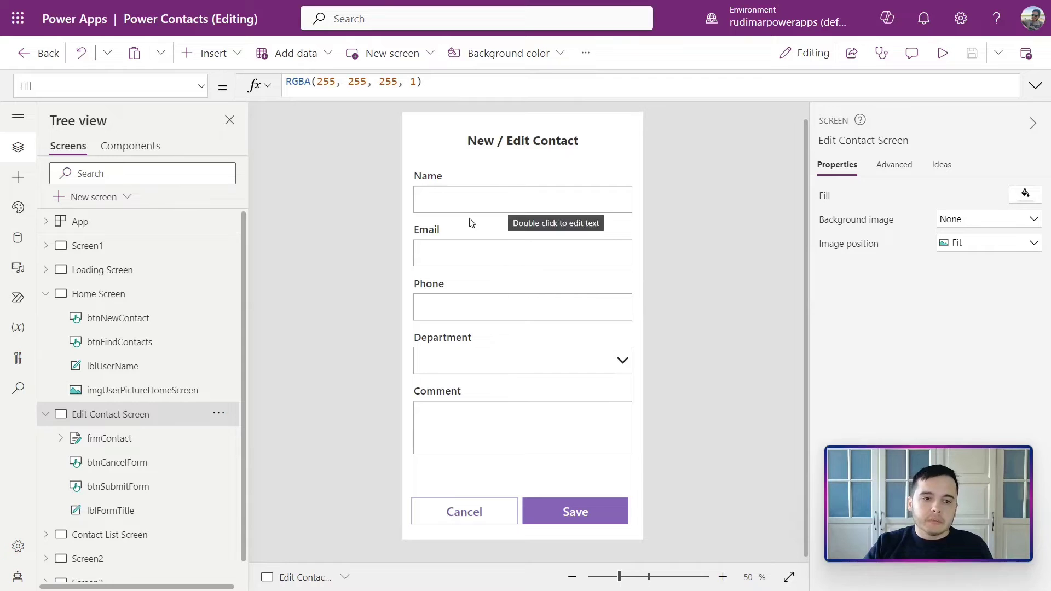
left_click(123, 293)
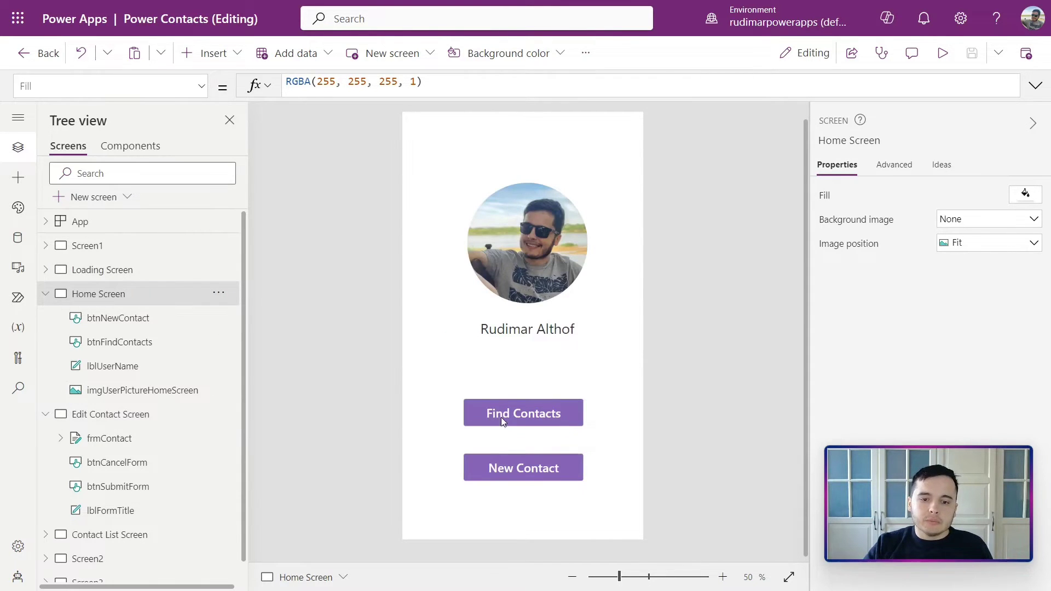
left_click(526, 468)
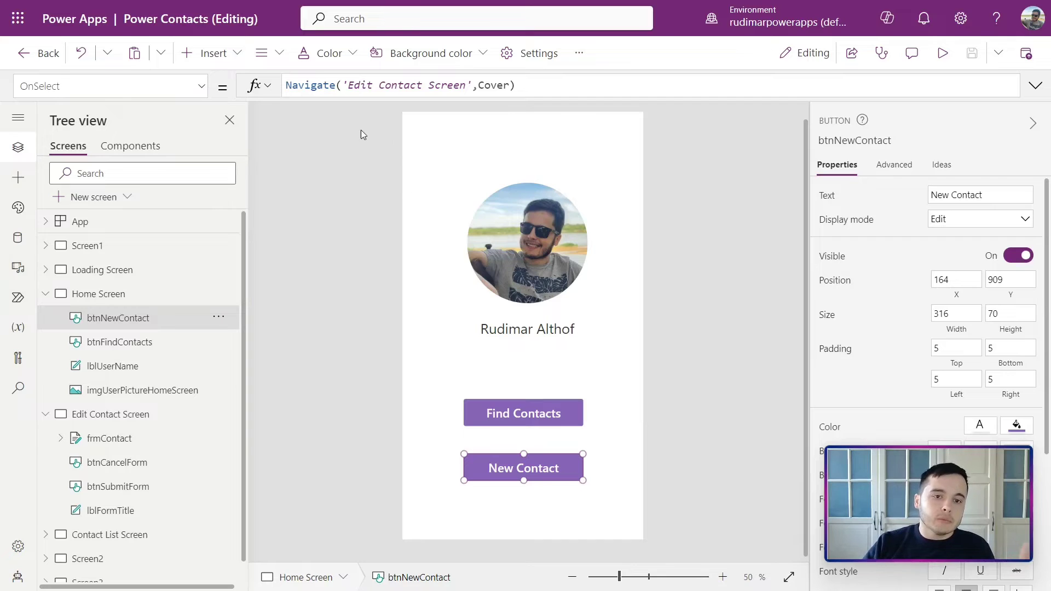
Add NewForm(frmContact); before Navigate in the New Contact button's OnSelect, then preview the app
left_click(340, 86)
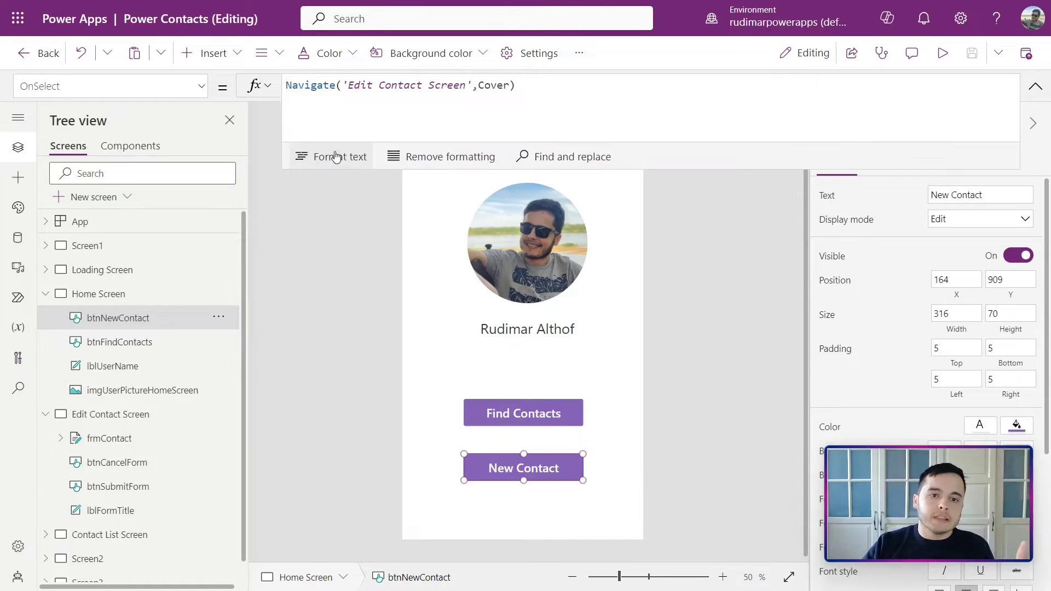
left_click(288, 86)
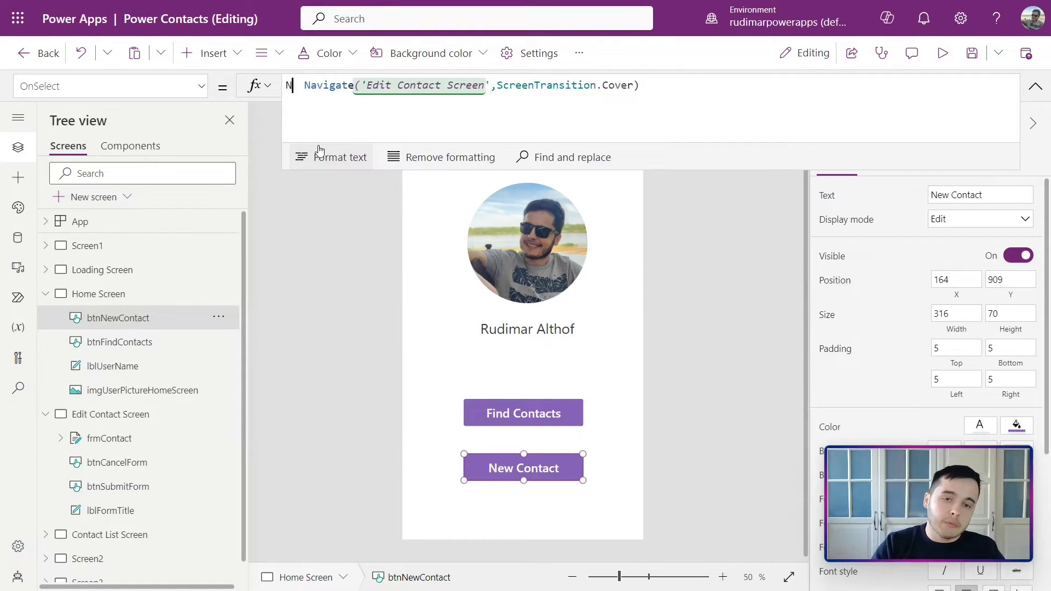
type("NewForm")
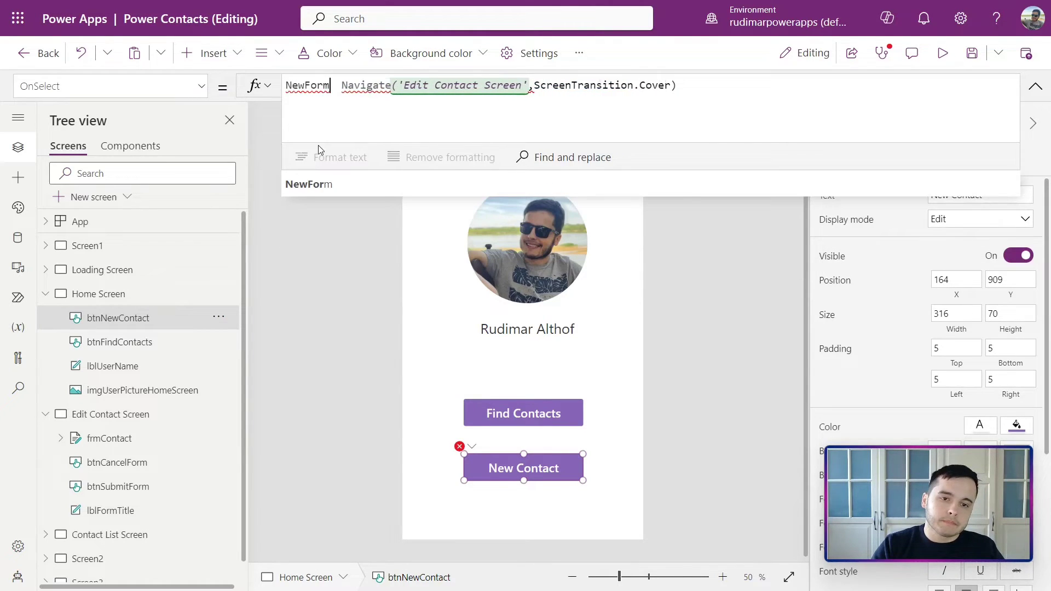
type("(")
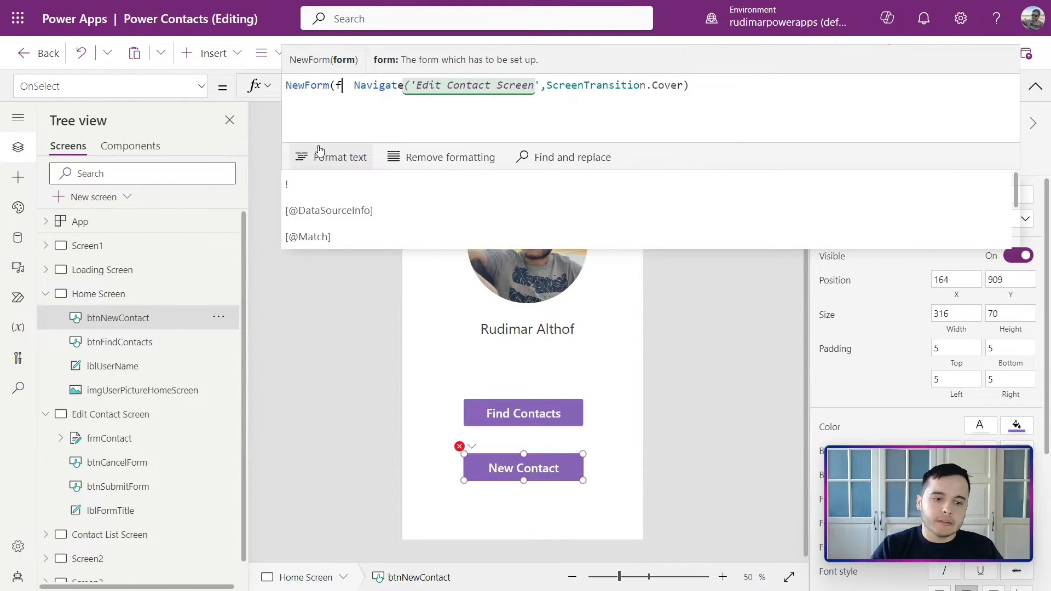
type("frmCo")
type("nt")
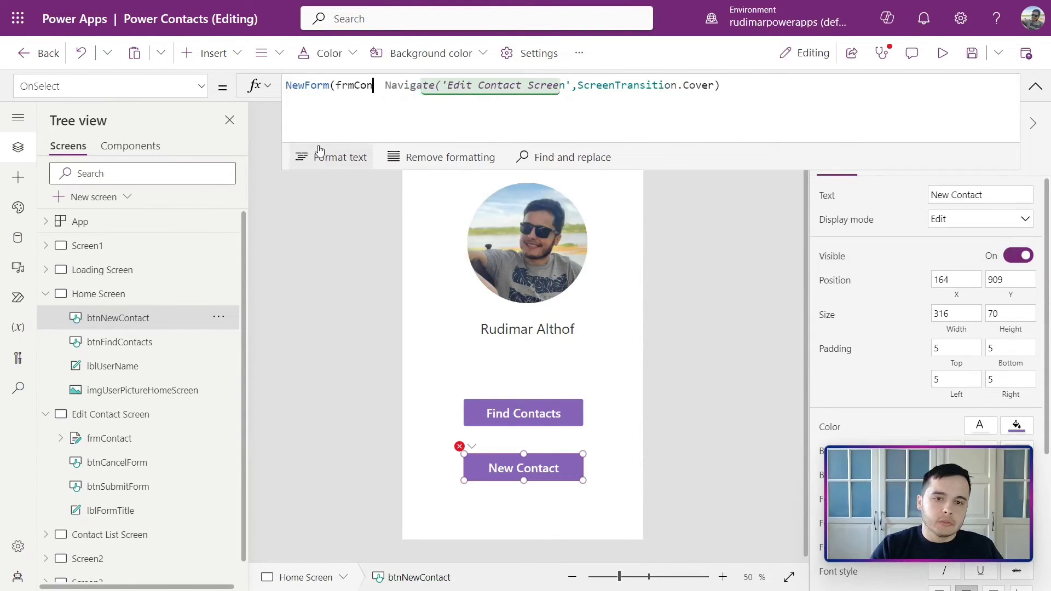
type("act")
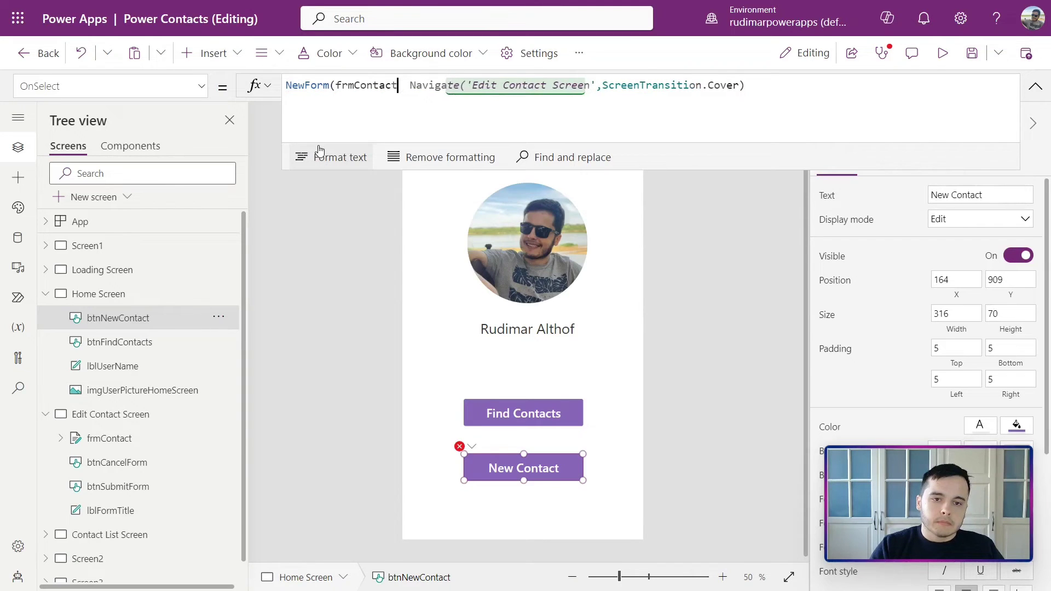
type(")")
left_click(404, 86)
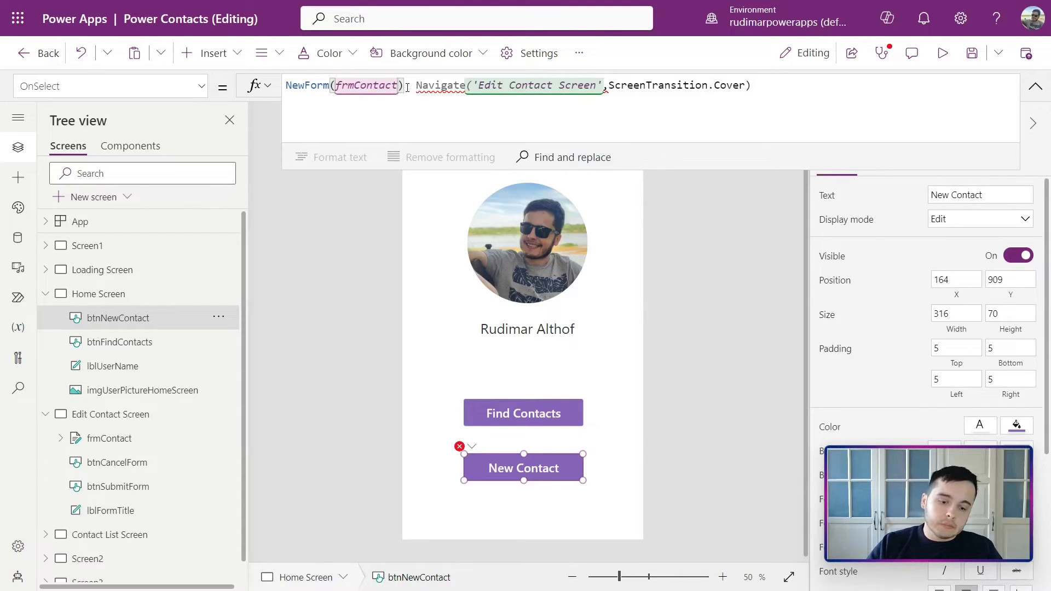
type(";")
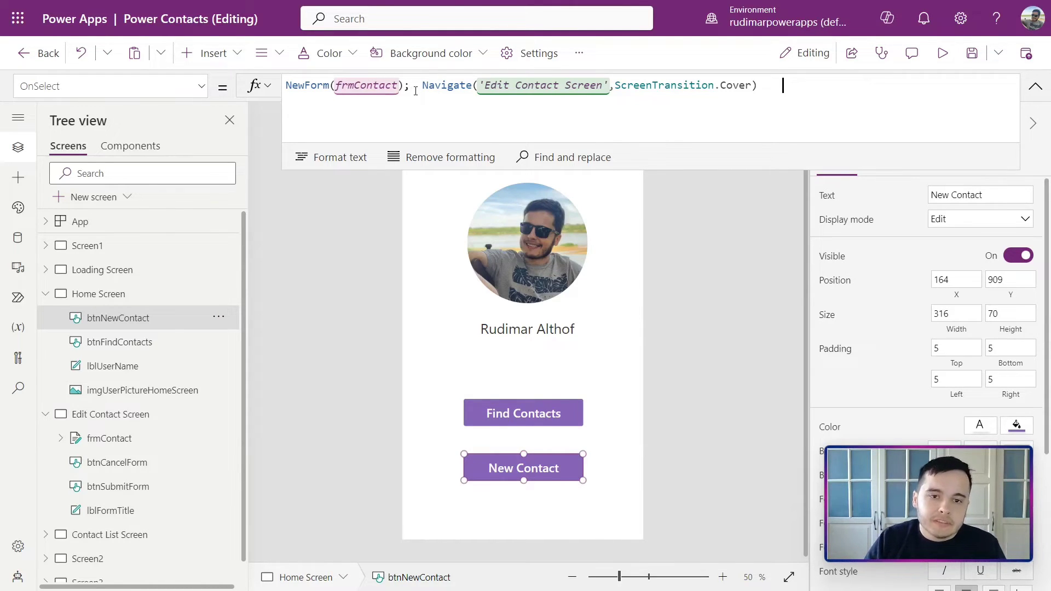
left_click(411, 86)
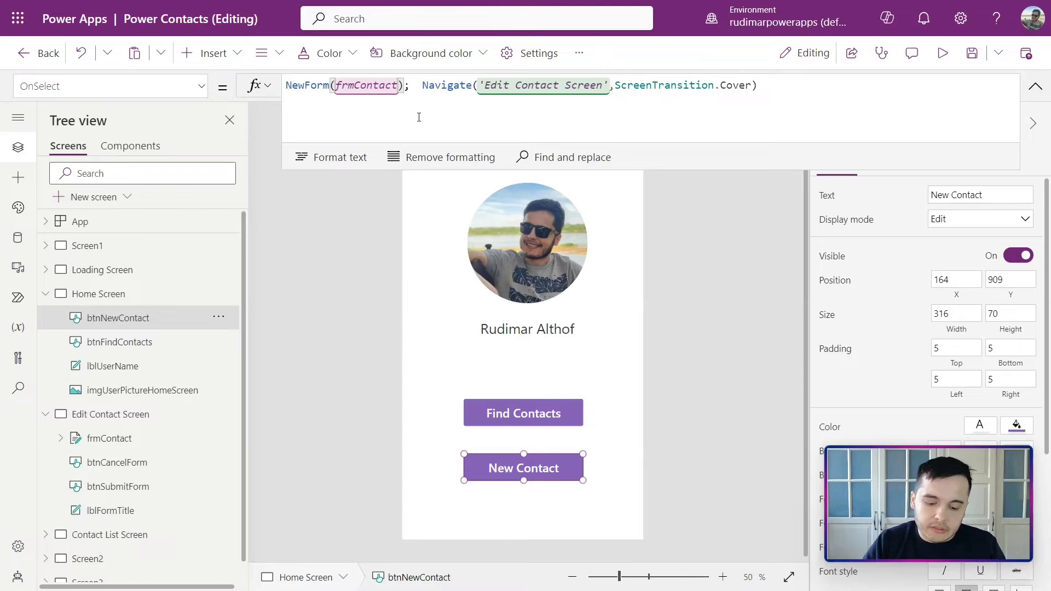
type(";")
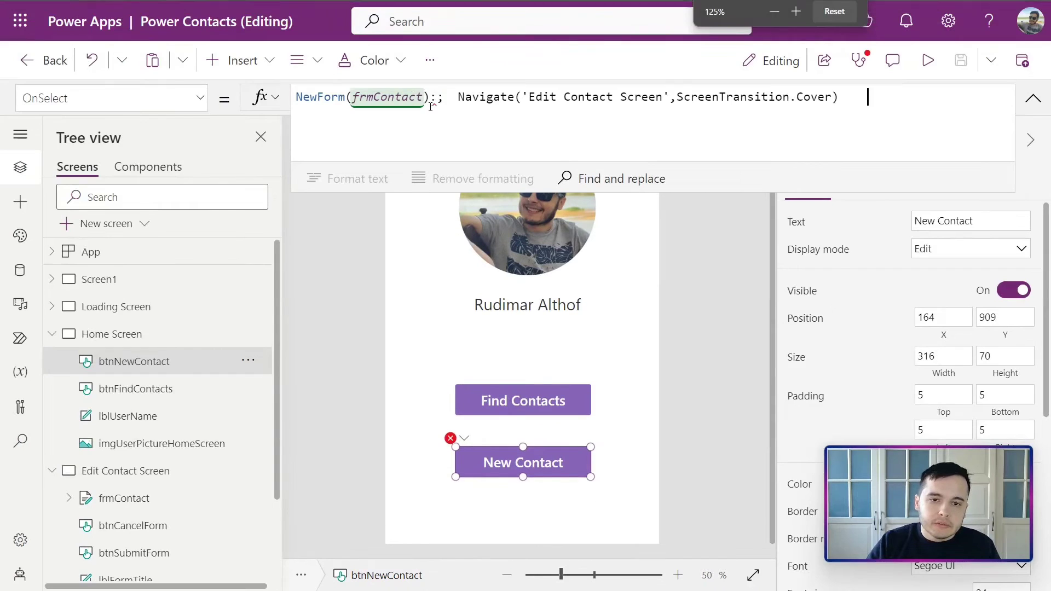
double_click(433, 97)
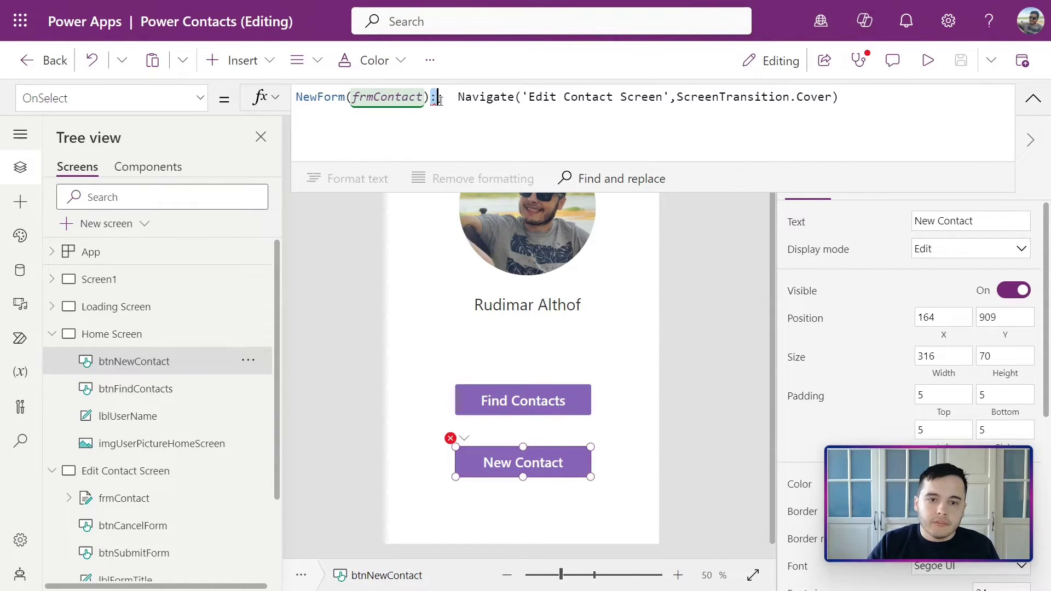
key("BackSpace")
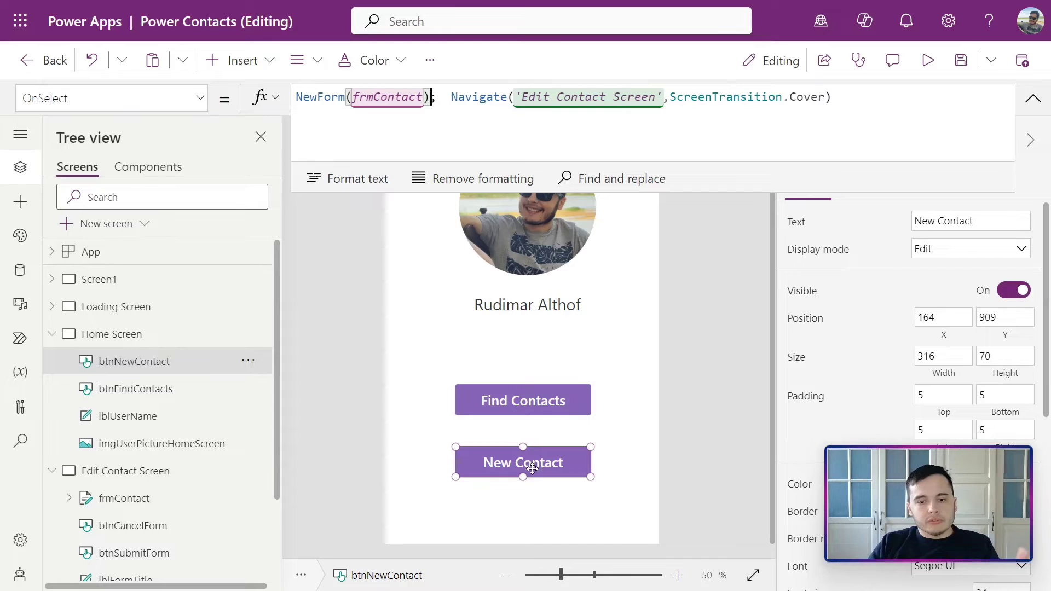
left_click_drag(446, 97, 295, 97)
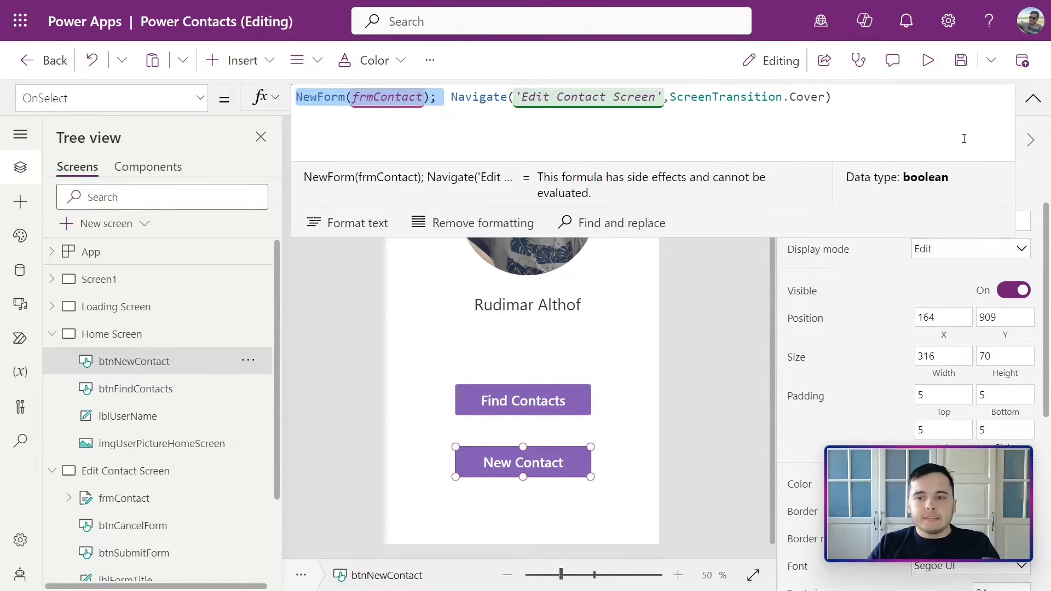
left_click(928, 60)
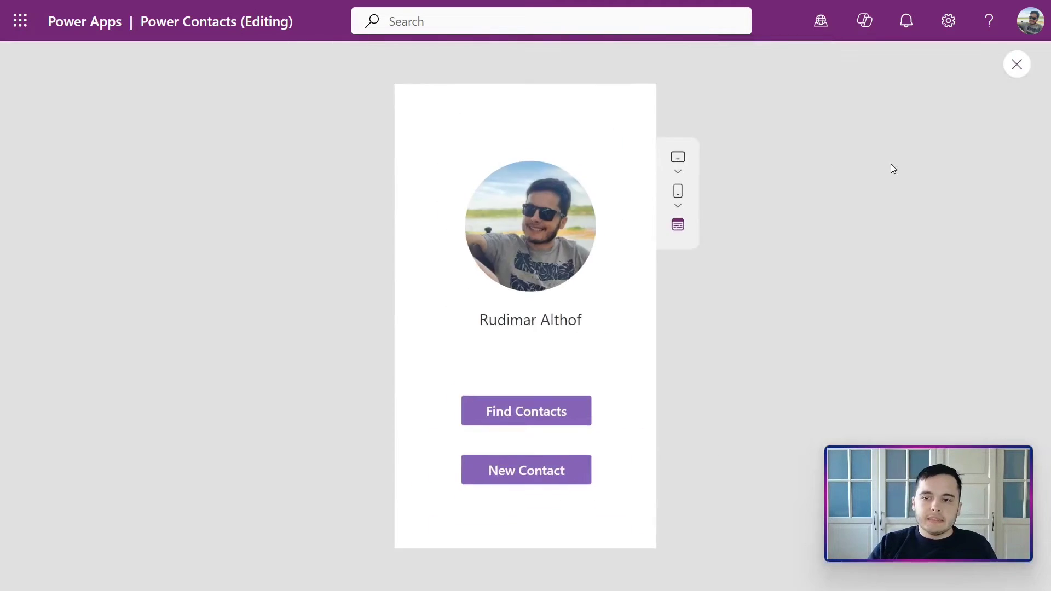
In preview, submit a new contact with Name 'freqre' and Email 'reqreq', then close the preview
left_click(567, 466)
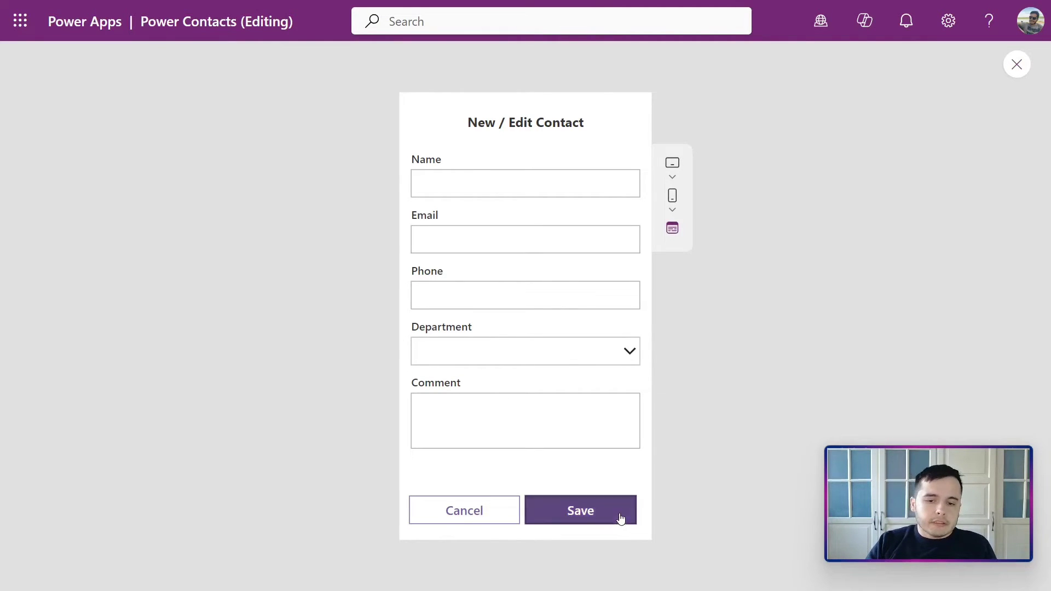
left_click(502, 184)
type("freqre")
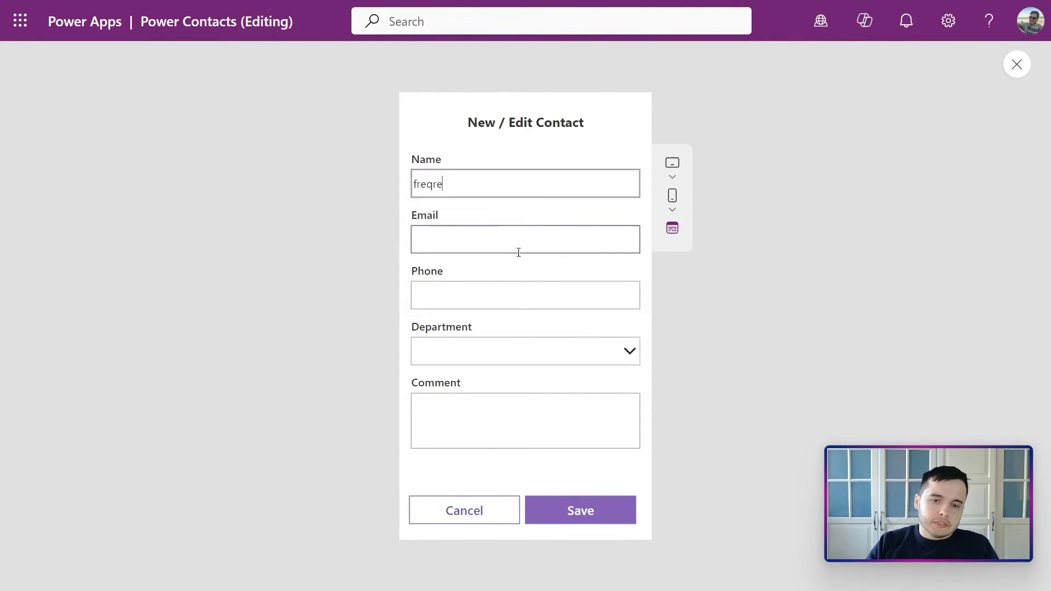
left_click(518, 240)
type("reqreq")
left_click(604, 510)
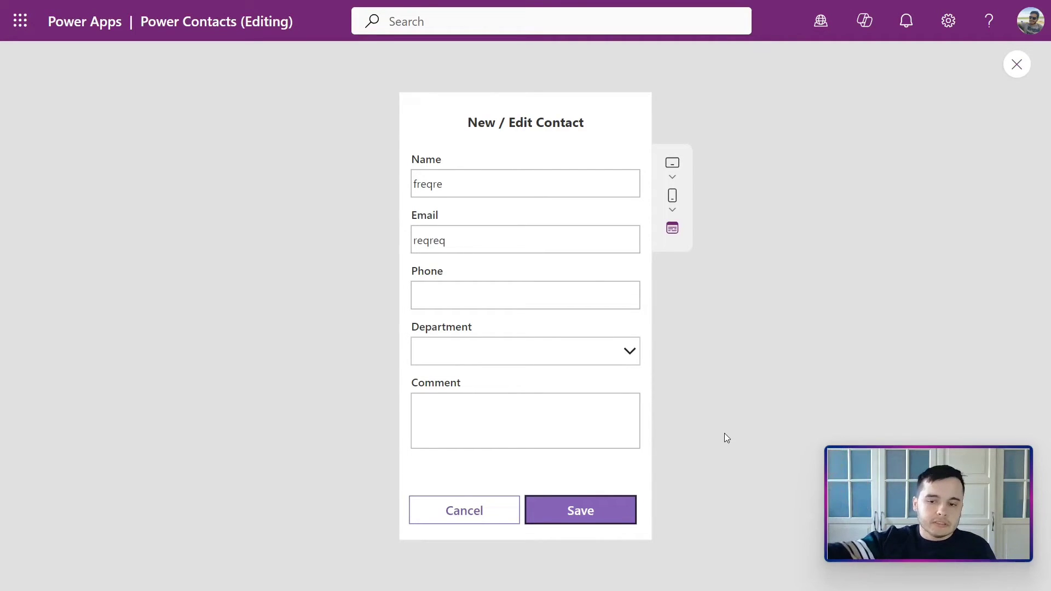
left_click(1016, 64)
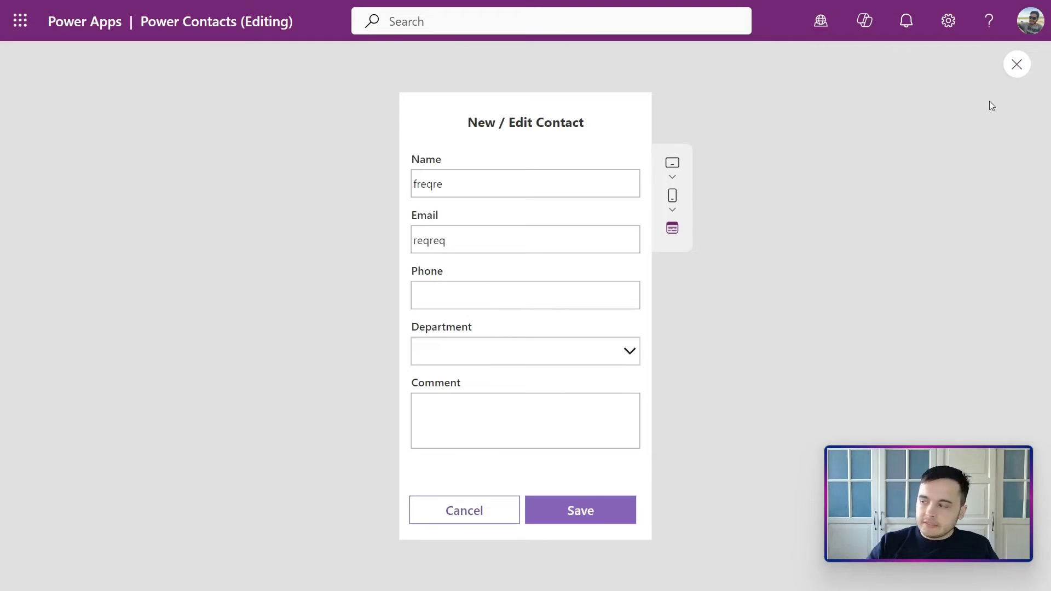
Replace the Save button's OnSelect value false with SubmitForm(frmContact)
left_click(594, 493)
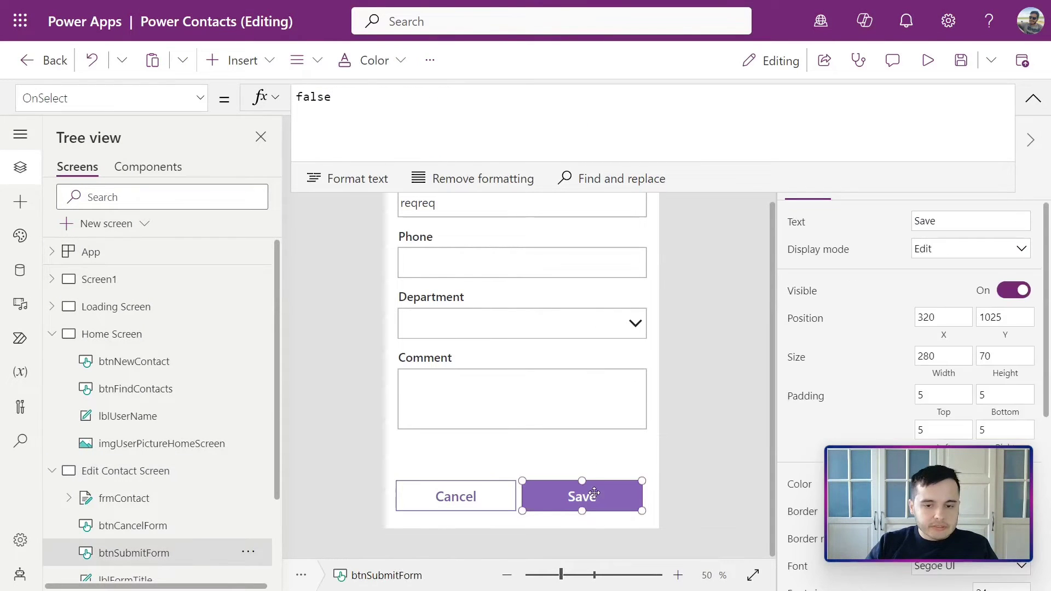
left_click(332, 97)
left_click_drag(332, 97, 277, 100)
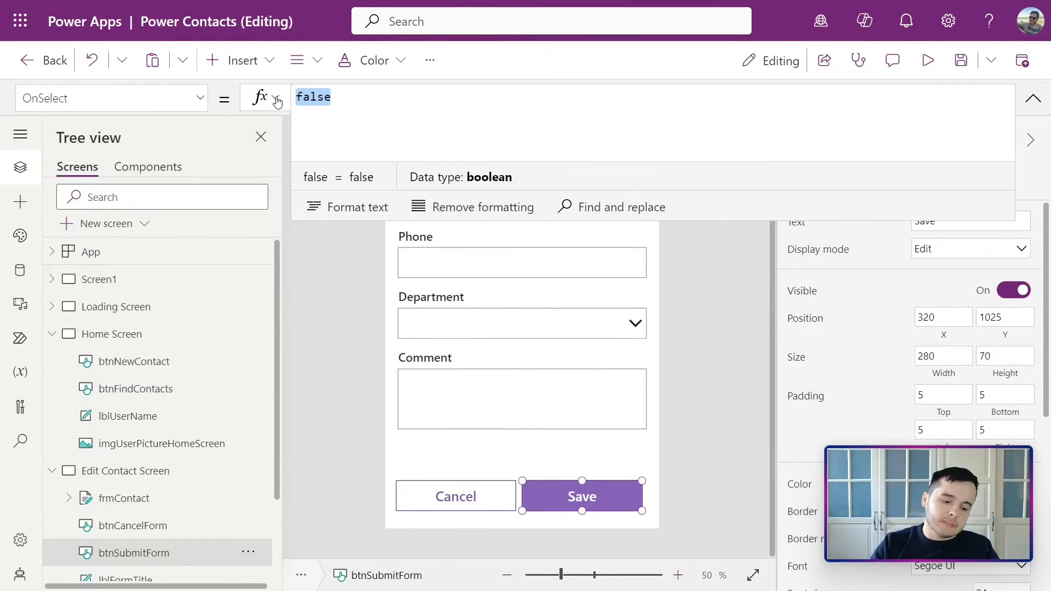
type("Su")
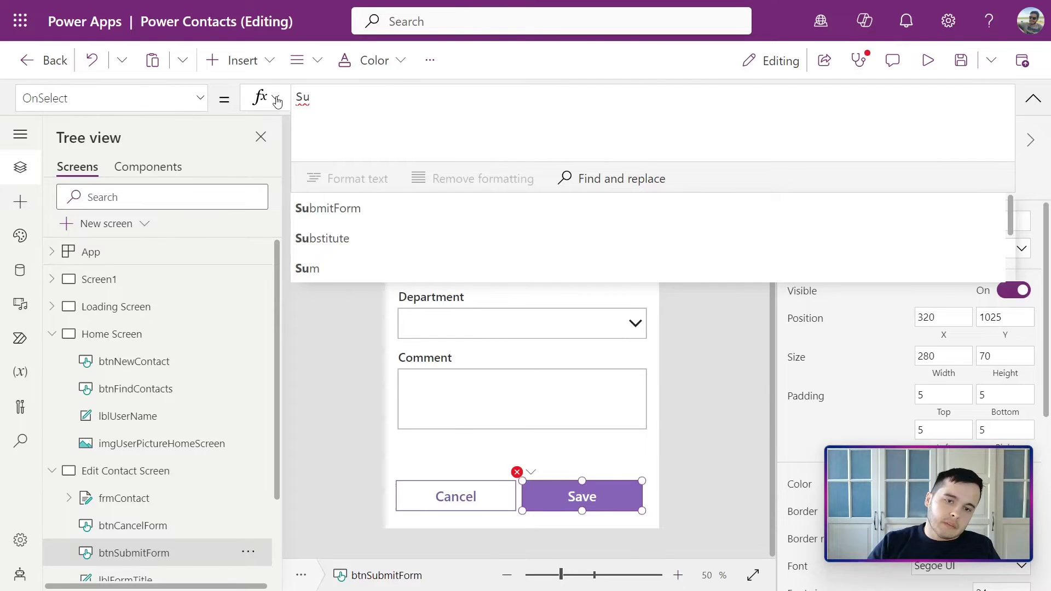
key("Tab")
type("(")
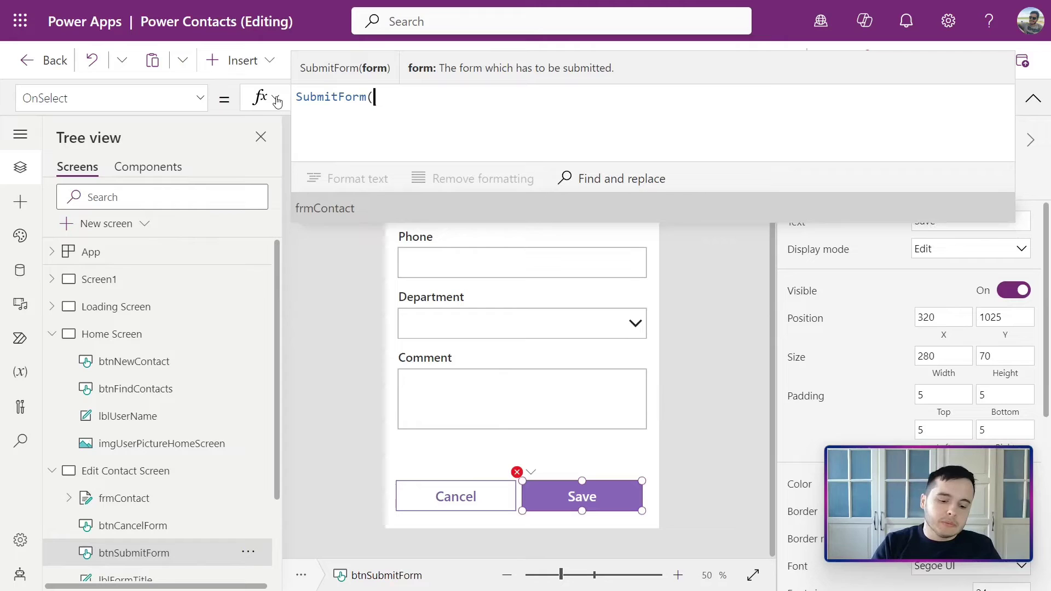
key("Tab")
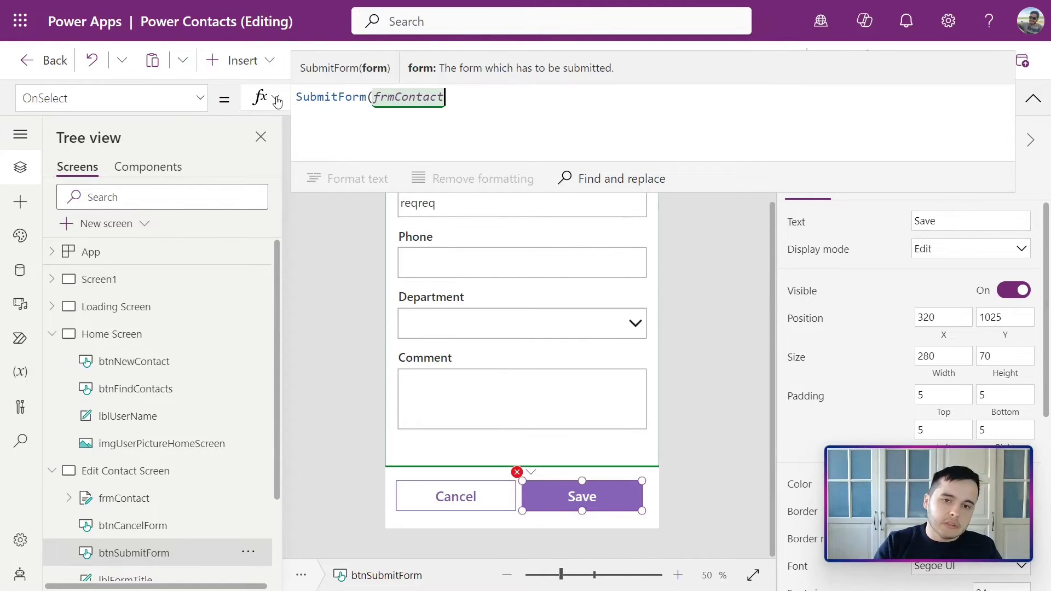
type(")")
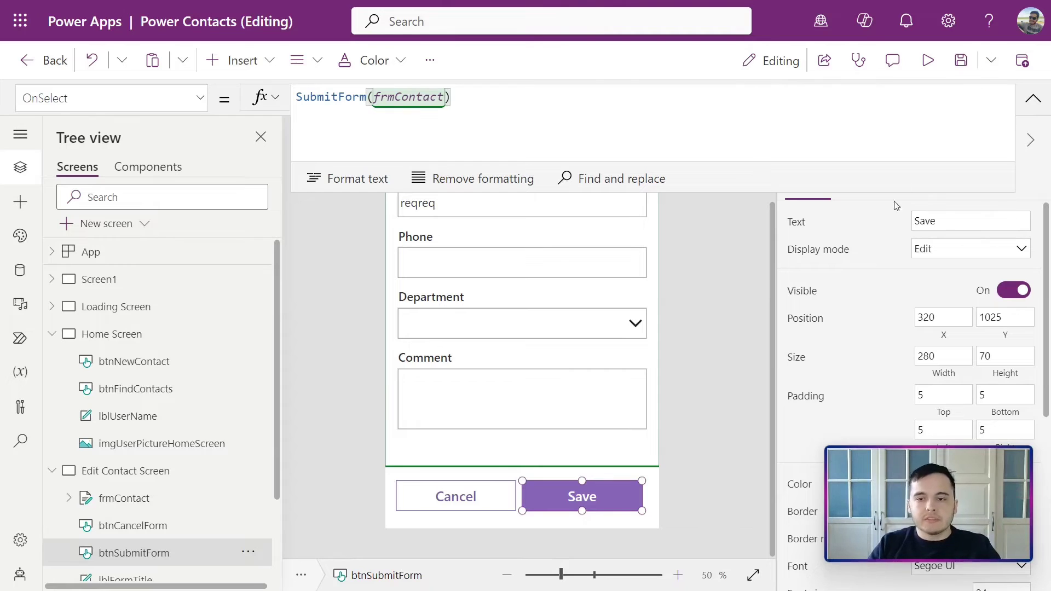
left_click(1033, 98)
left_click(750, 234)
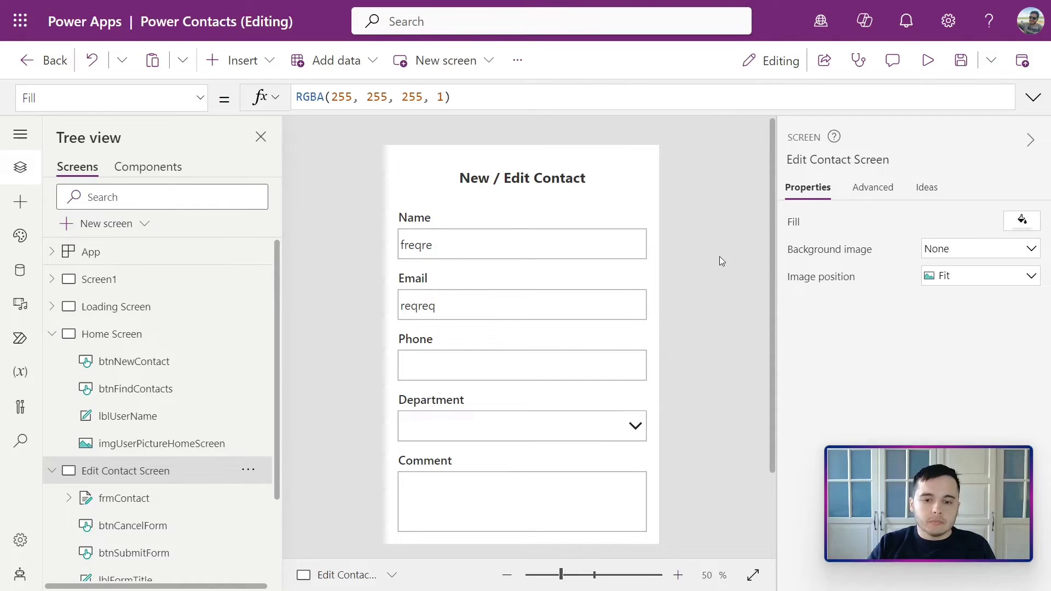
scroll(715, 262, "down", 3)
scroll(715, 263, "down", 1, "ctrl")
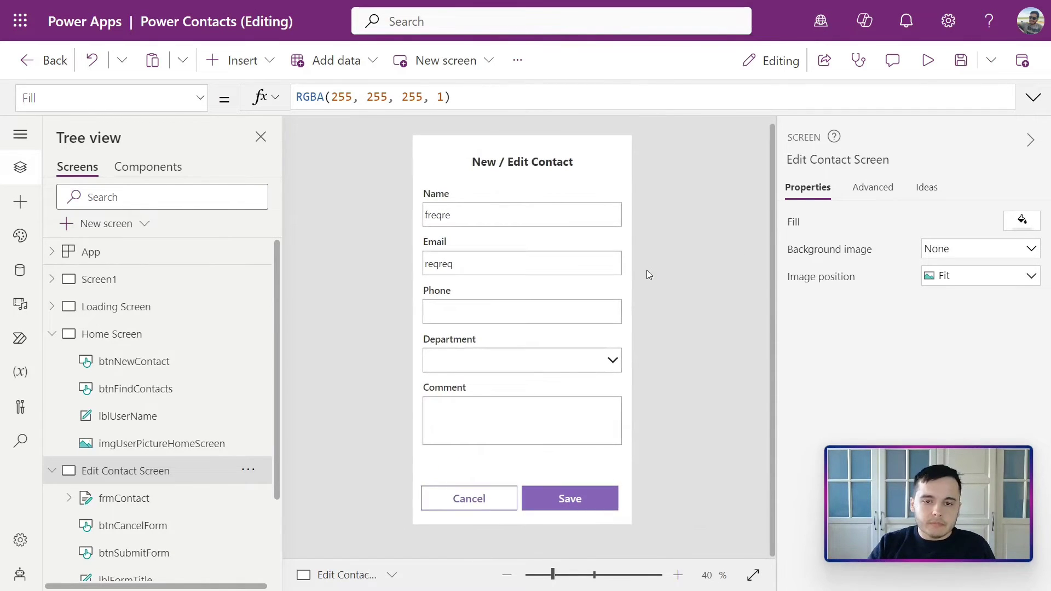
Select frmContact's OnSuccess property and replace false with Back()
left_click(629, 265)
left_click(608, 463)
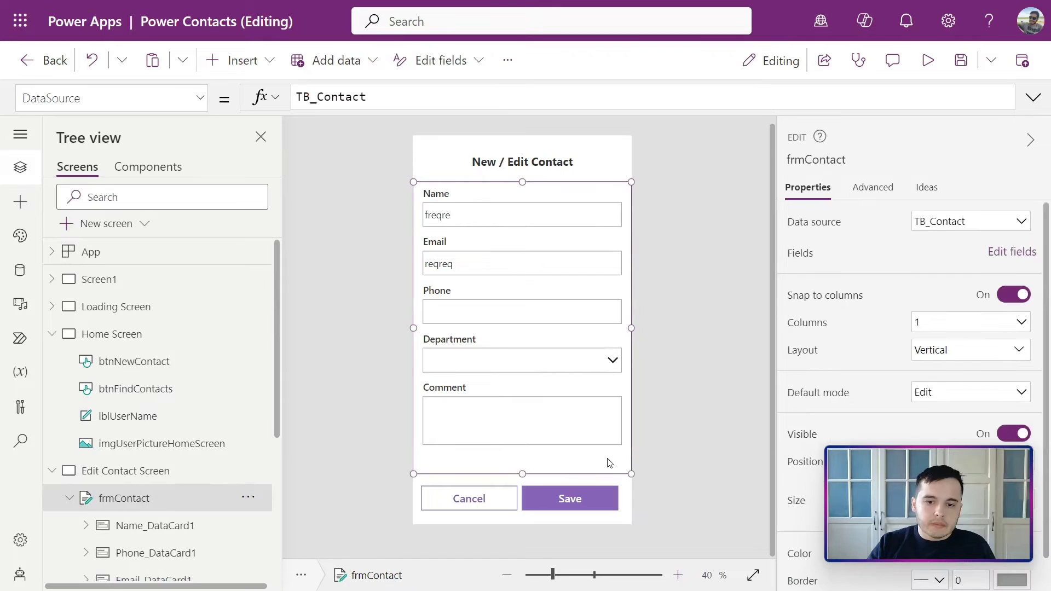
left_click(200, 98)
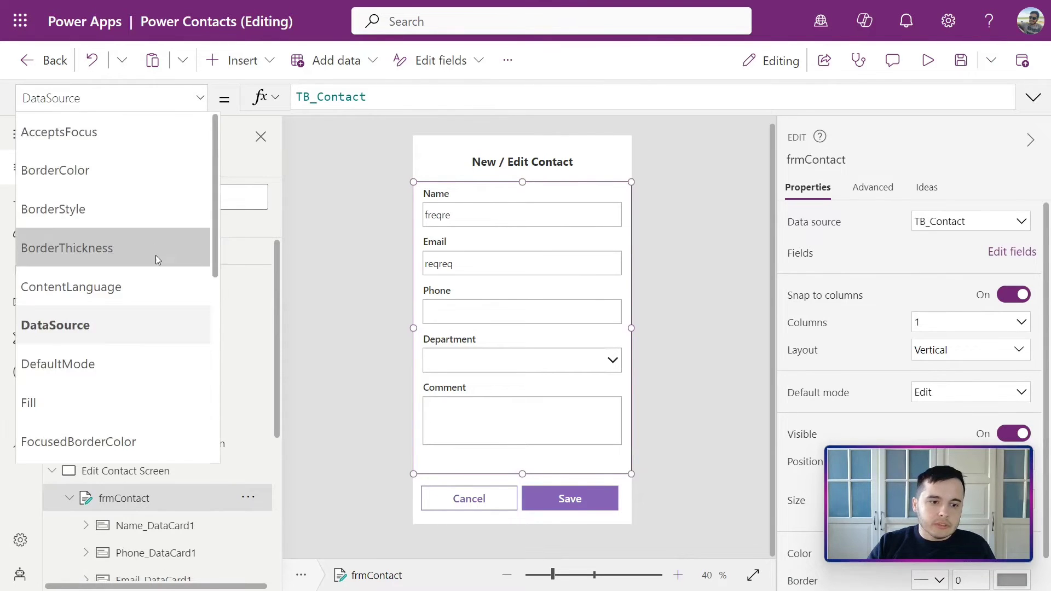
scroll(156, 272, "down", 3)
scroll(123, 288, "down", 3)
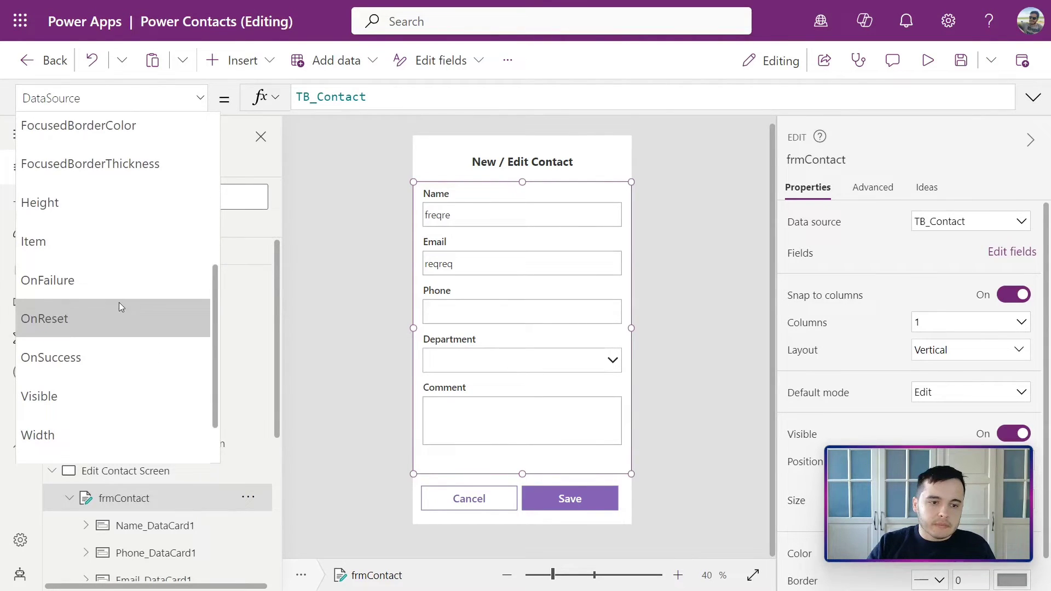
left_click(86, 361)
left_click(365, 96)
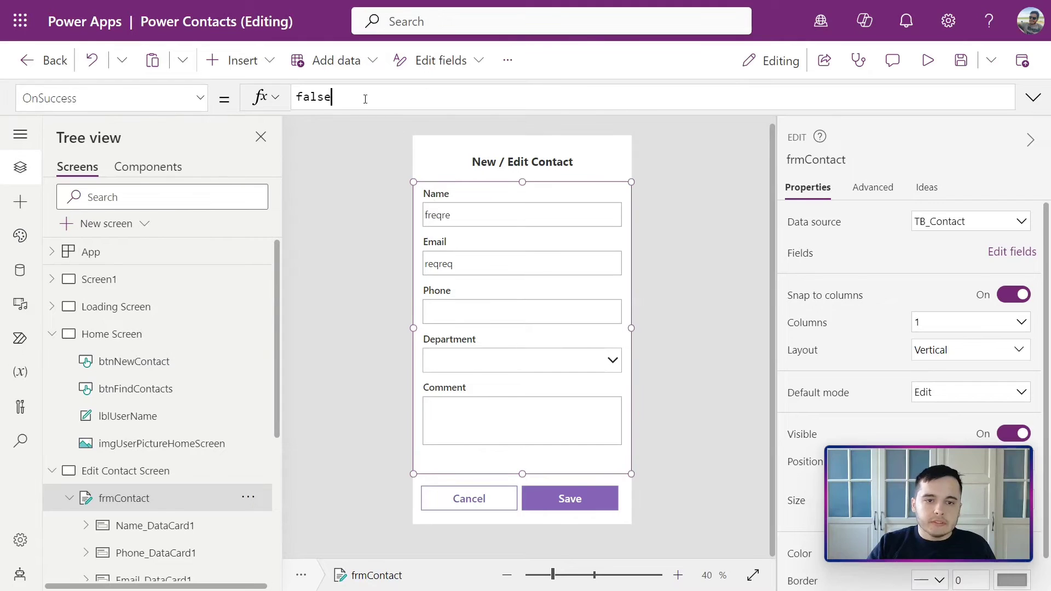
left_click_drag(364, 97, 292, 97)
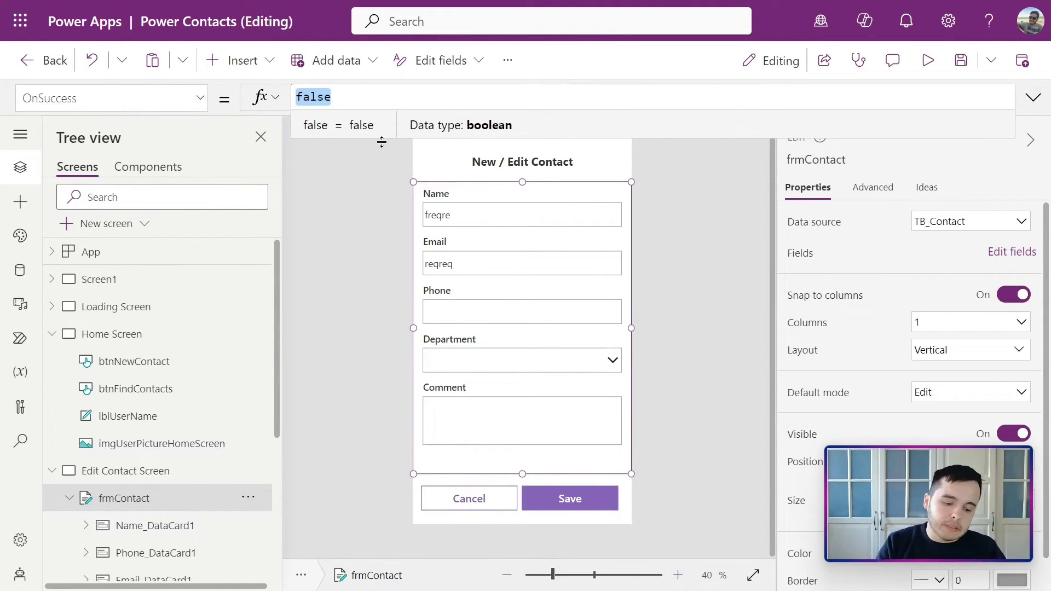
type("Bac")
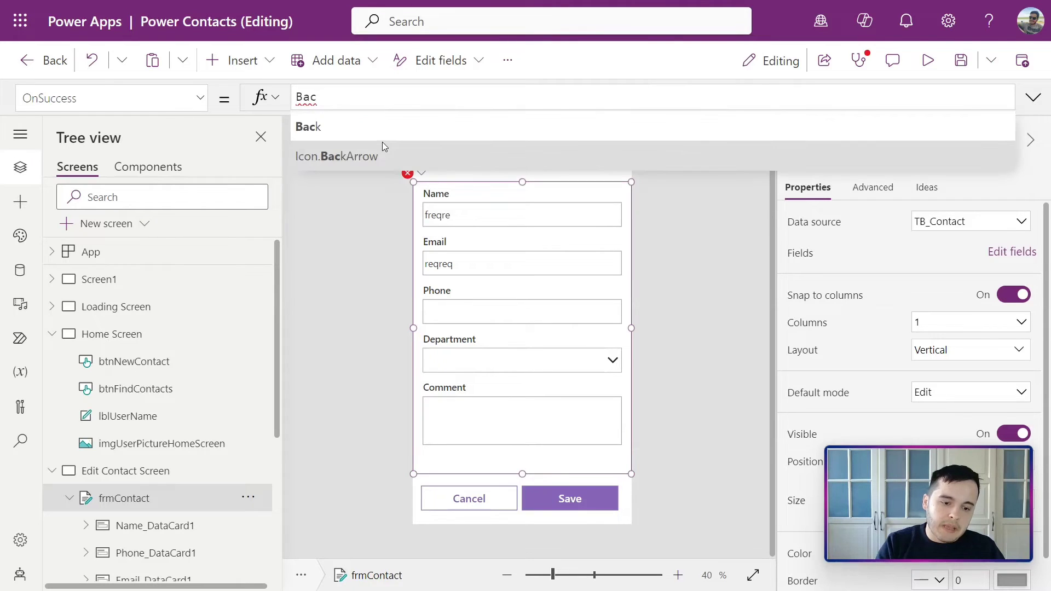
type("k()")
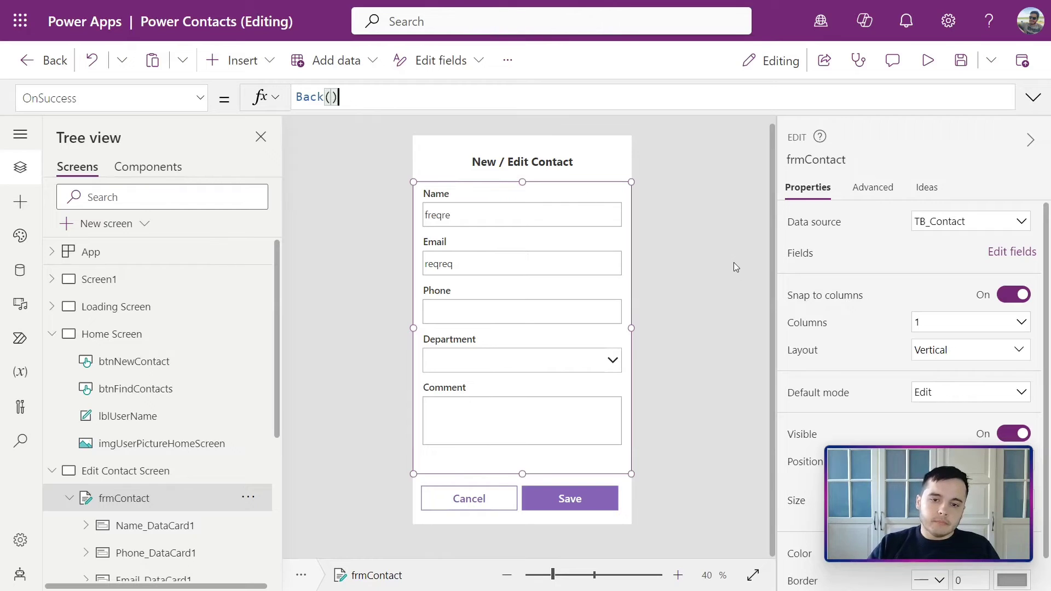
Set frmContact's OnFailure to Notify("There was a problem saving your data")
left_click(199, 98)
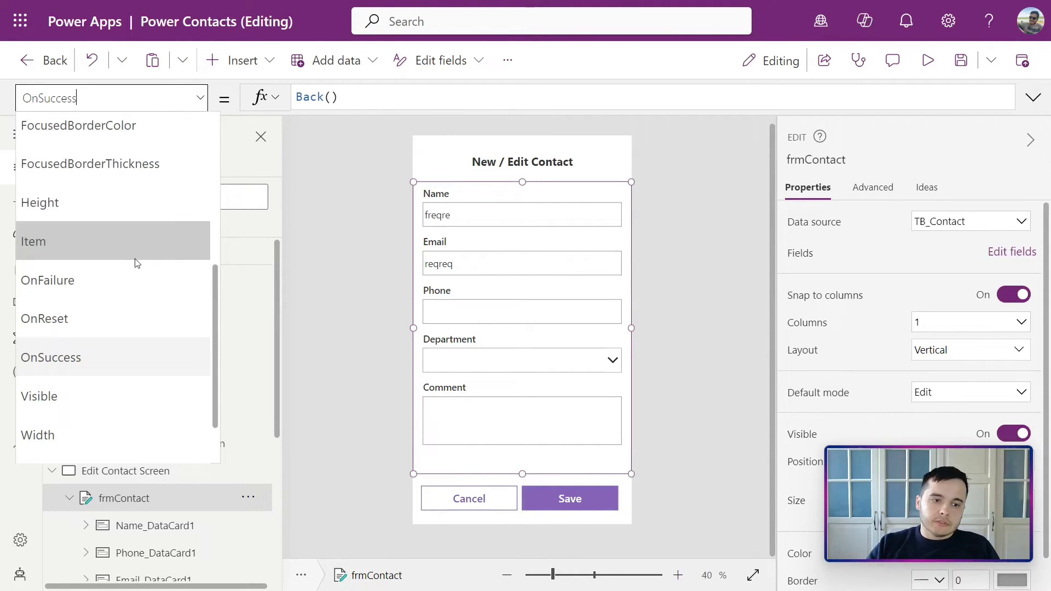
left_click(93, 281)
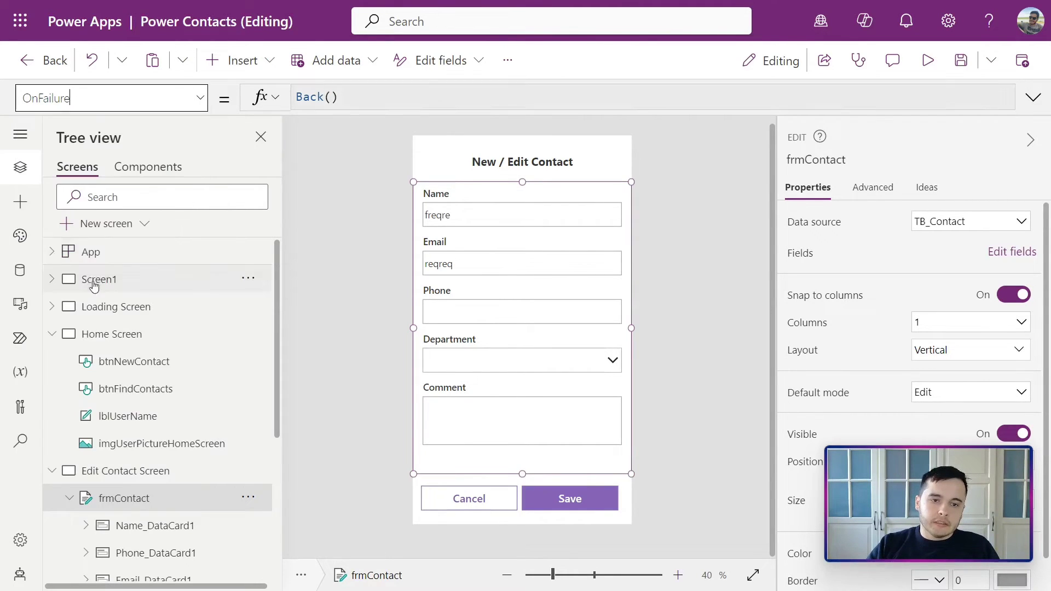
left_click(338, 103)
left_click_drag(337, 97, 291, 97)
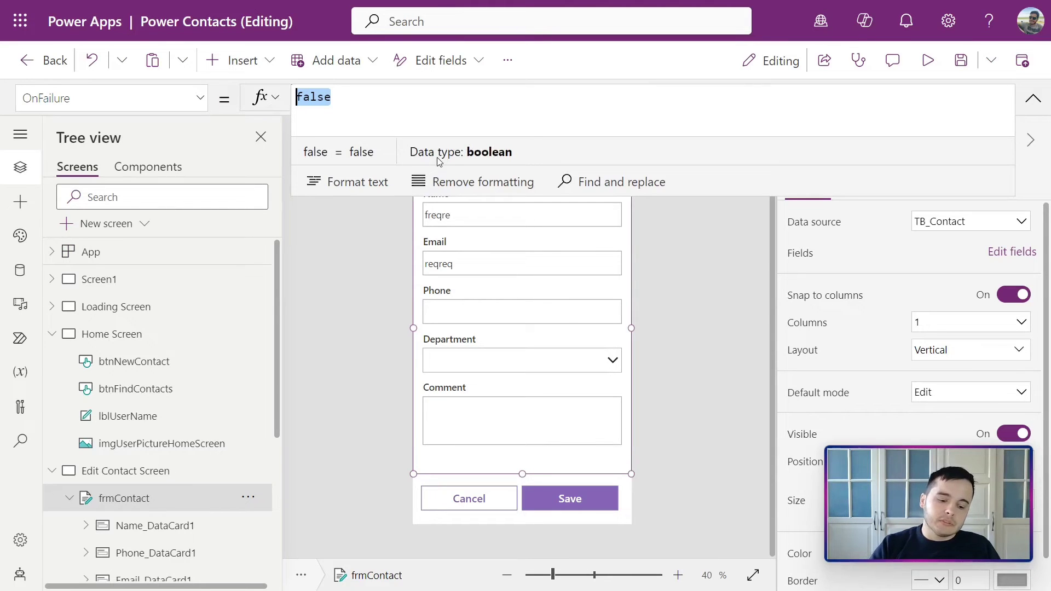
type("Notify")
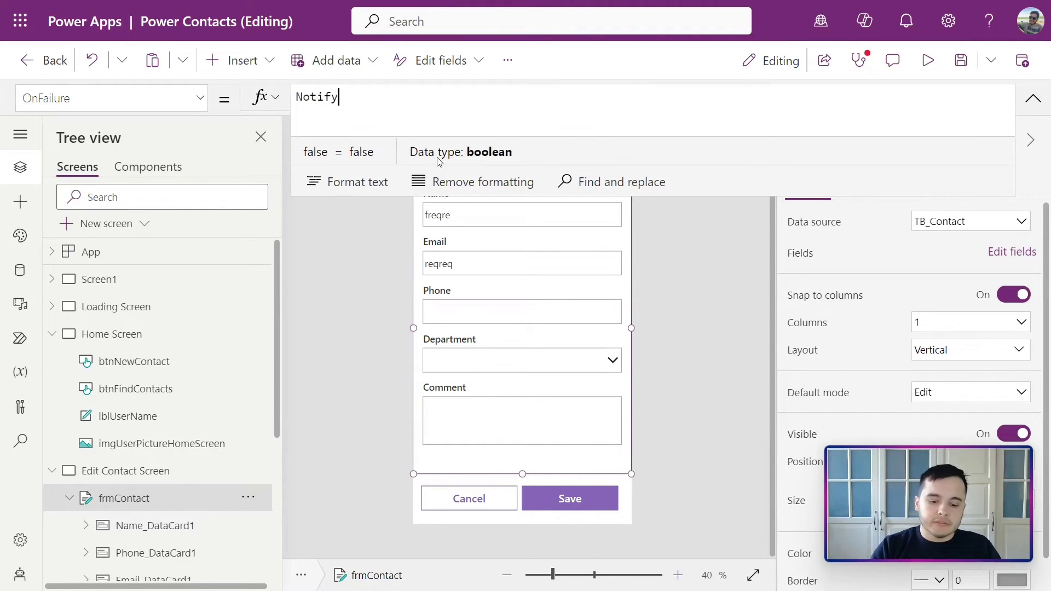
type("(")
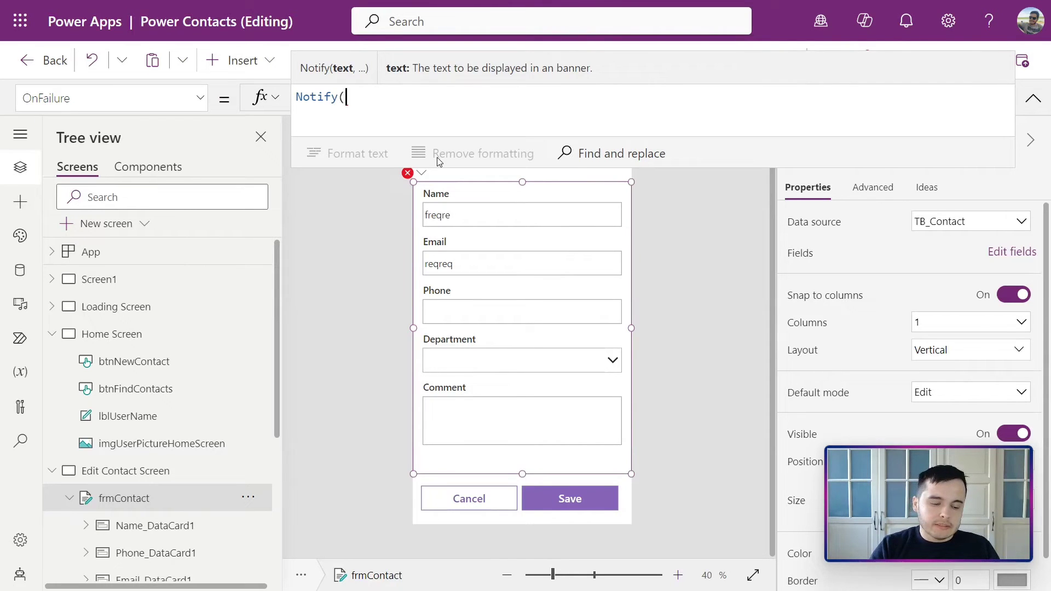
type("\"")
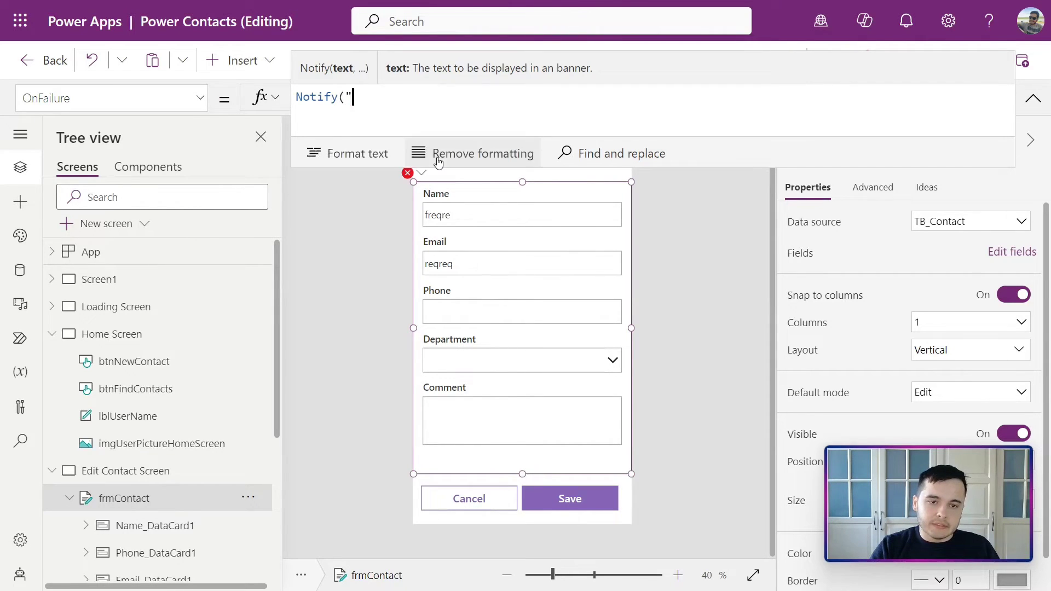
type("There was")
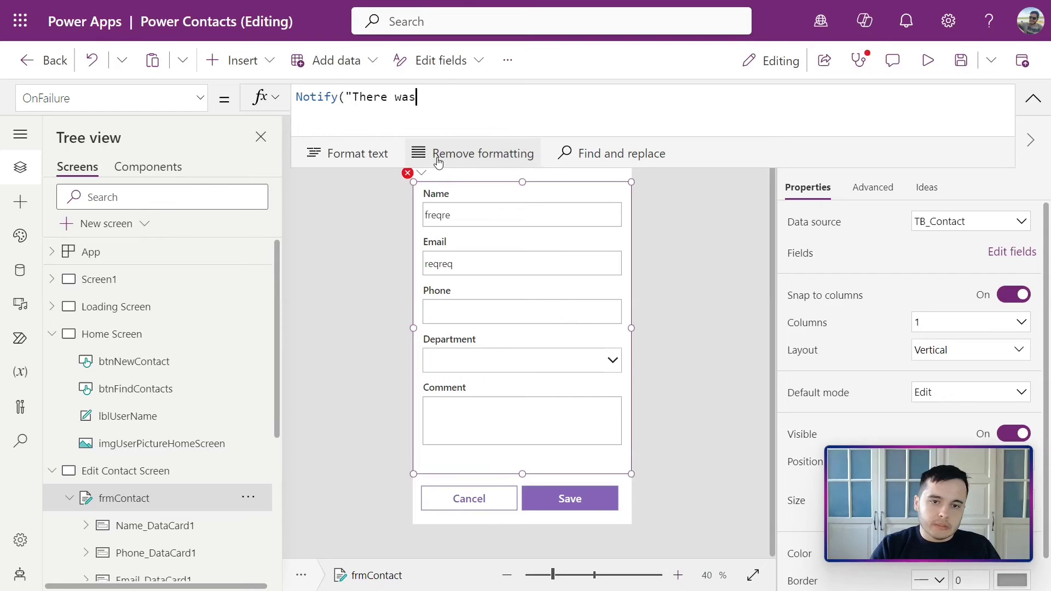
type(" a proble")
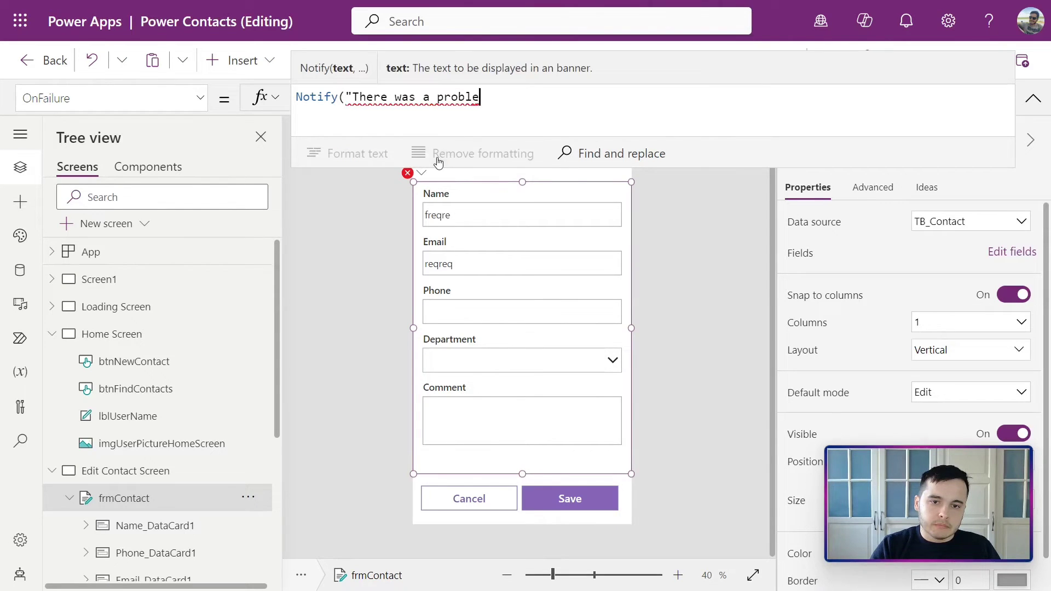
type("m saving your ")
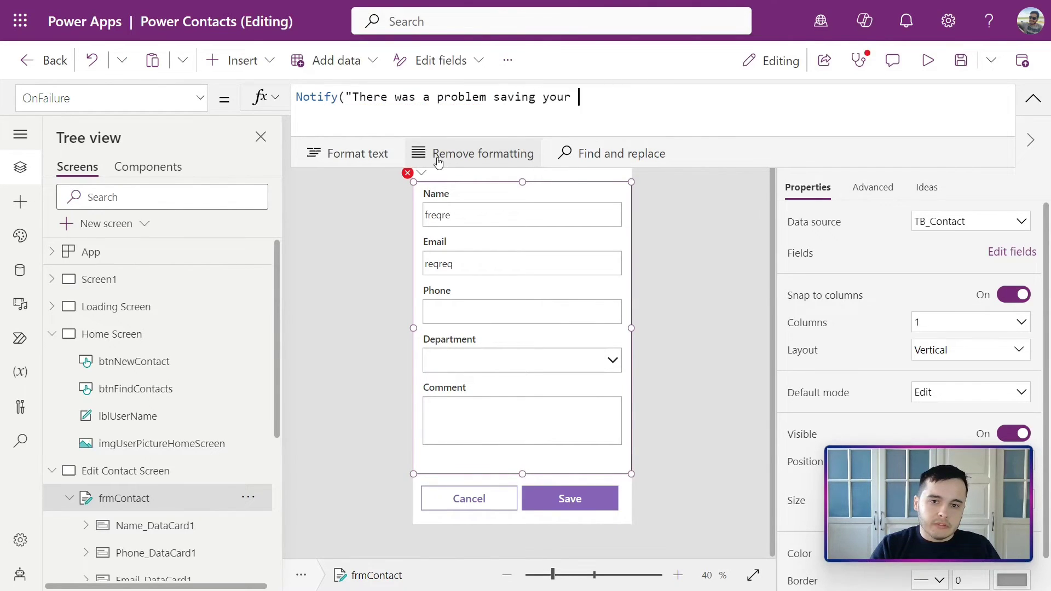
type("data")
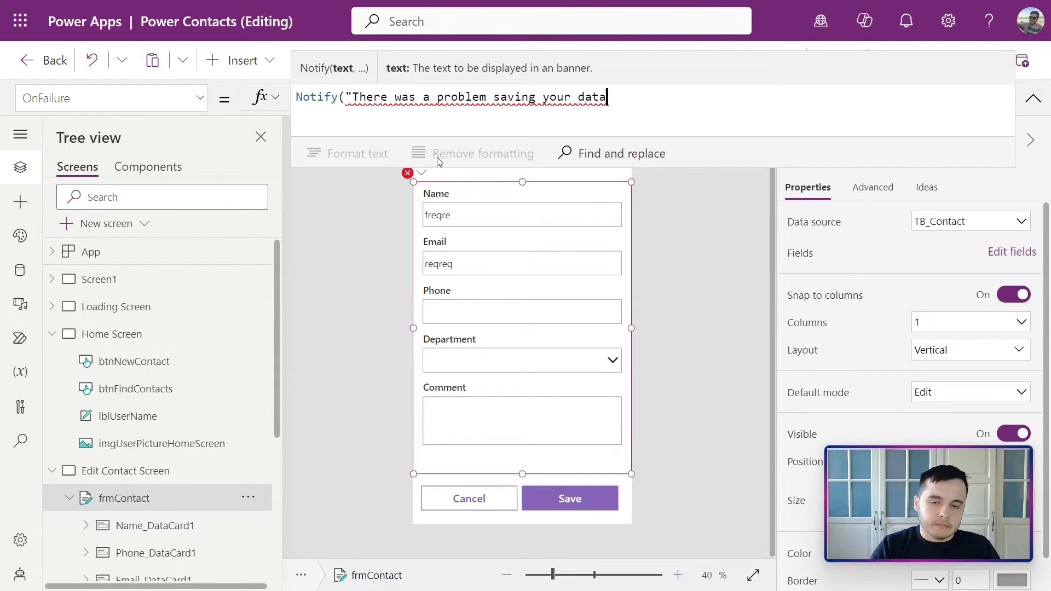
type("\"")
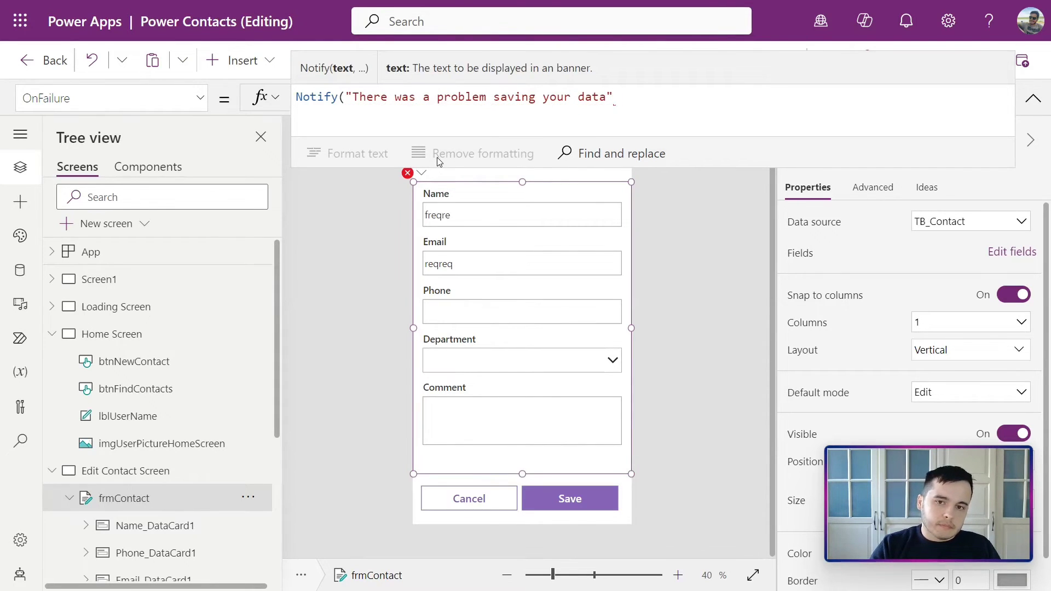
type(")")
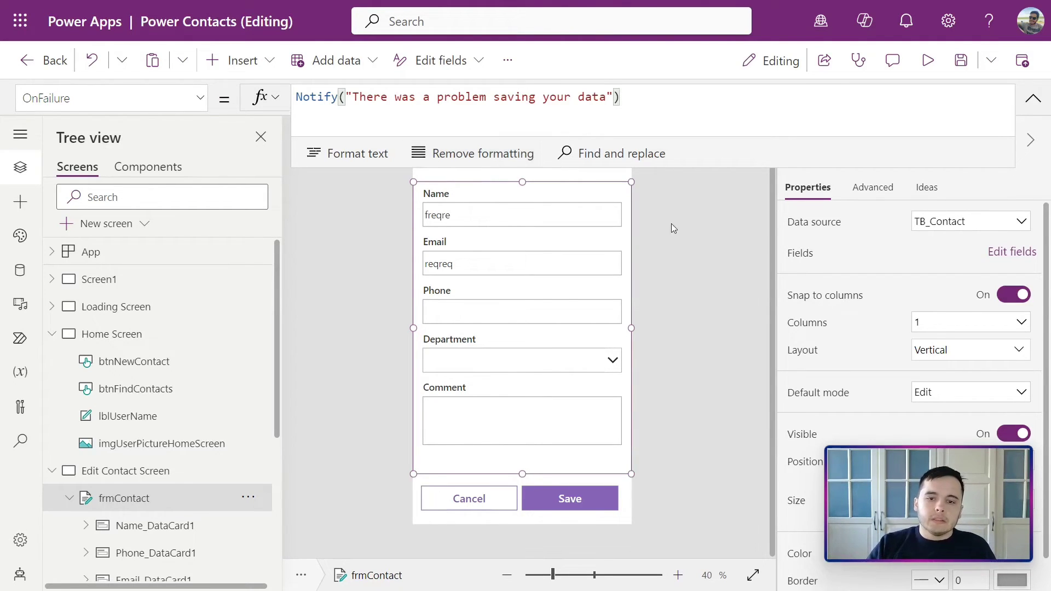
left_click(682, 239)
left_click(593, 497)
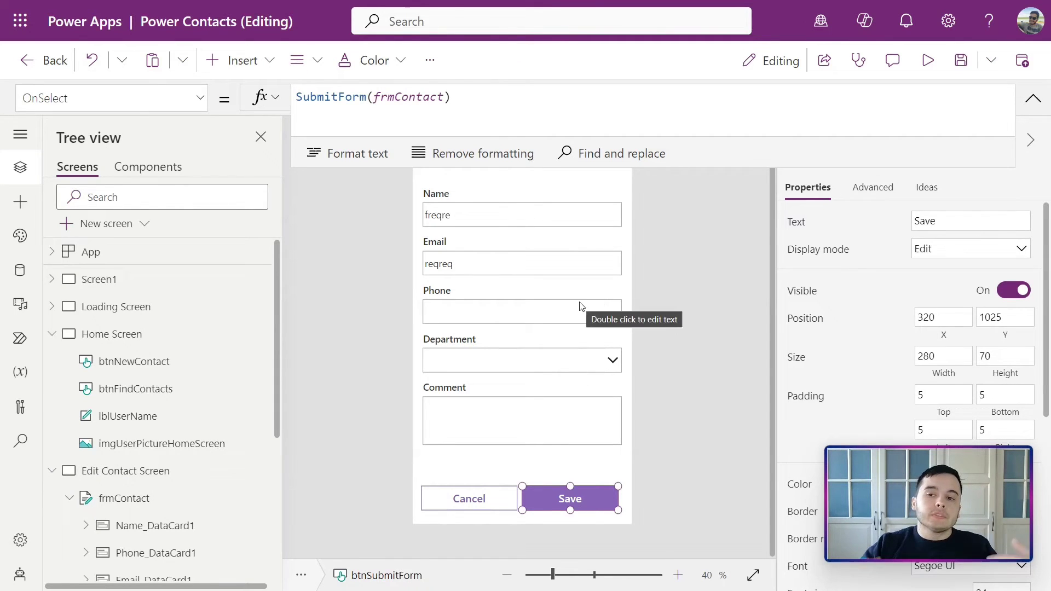
left_click(626, 465)
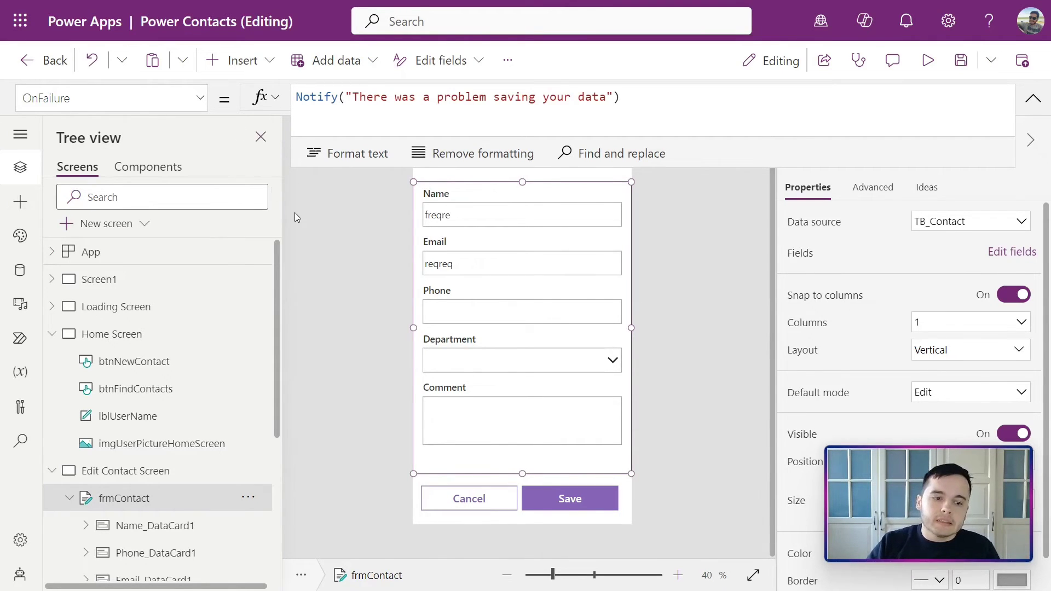
left_click(658, 266)
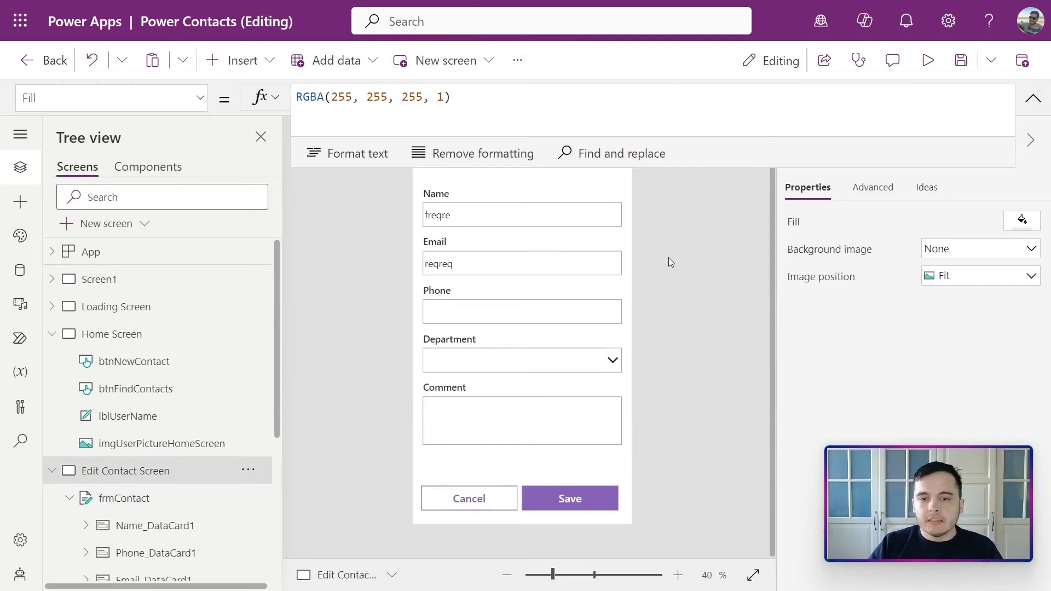
left_click(933, 60)
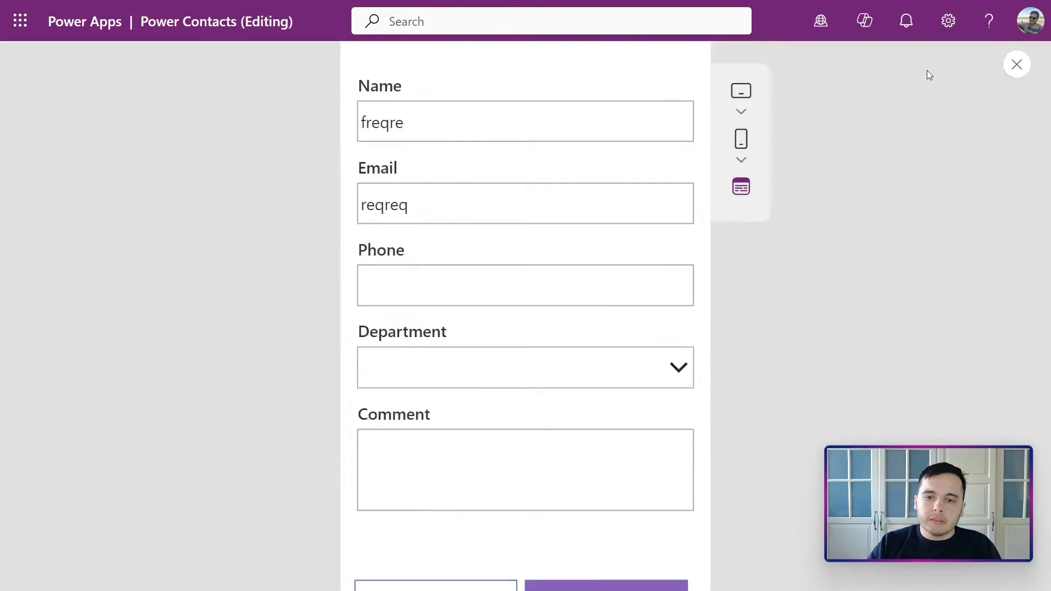
double_click(429, 184)
left_click(415, 184)
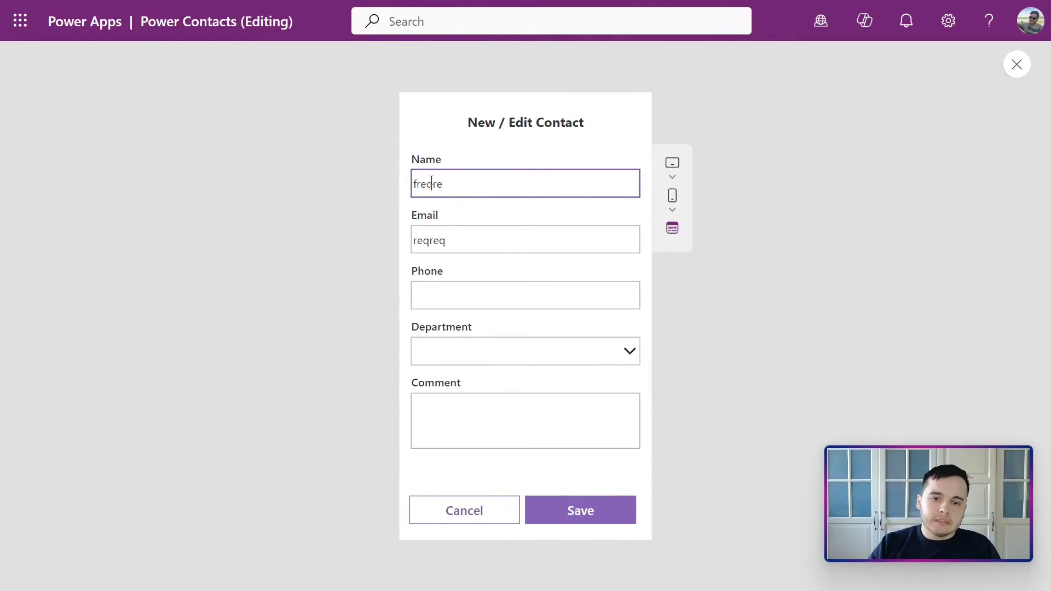
double_click(415, 184)
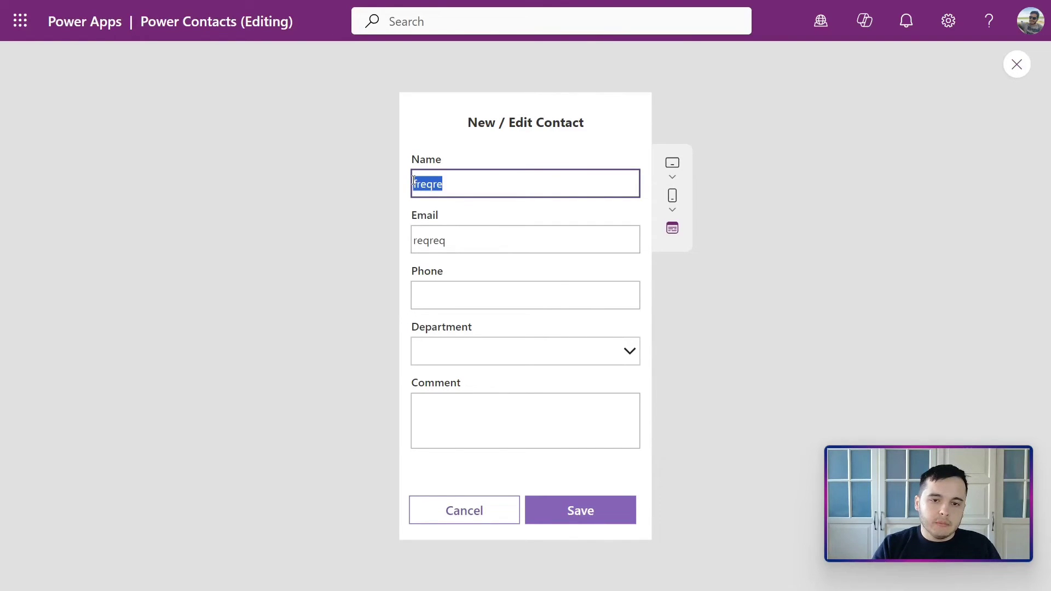
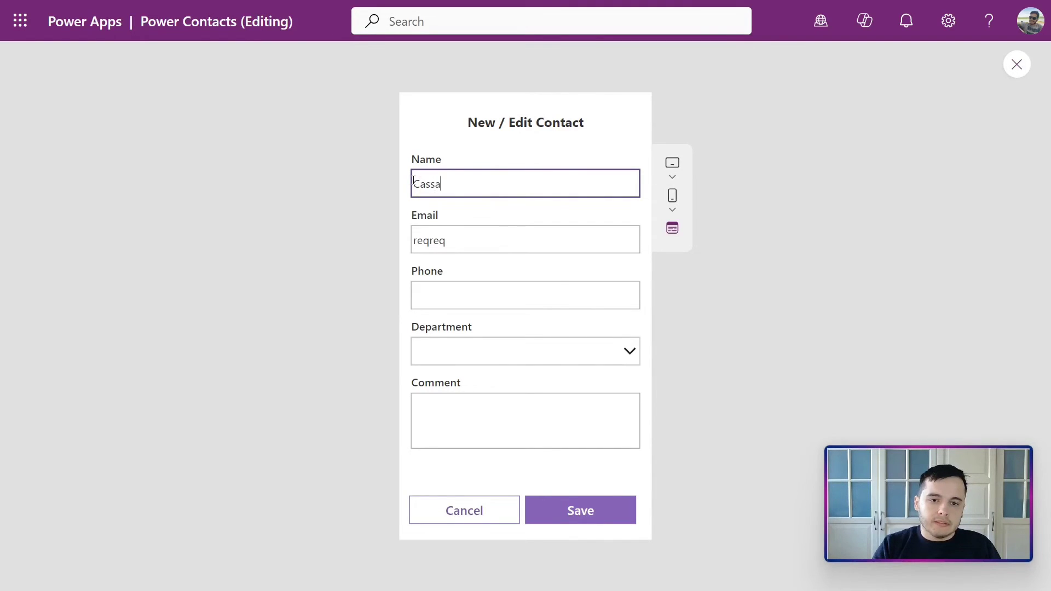
key("Tab")
key("shift+Tab")
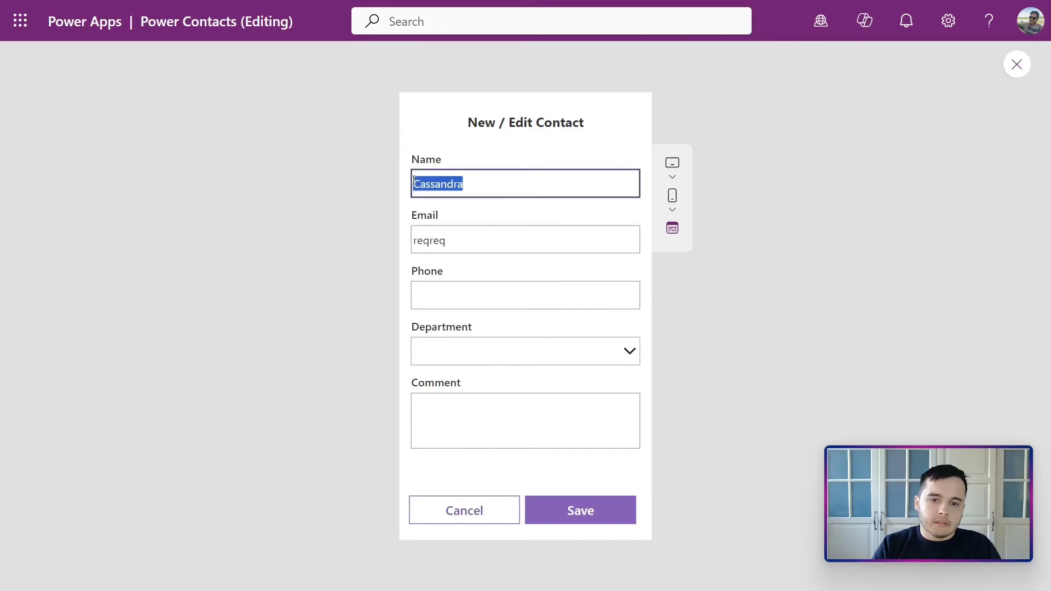
key("End")
key("Tab")
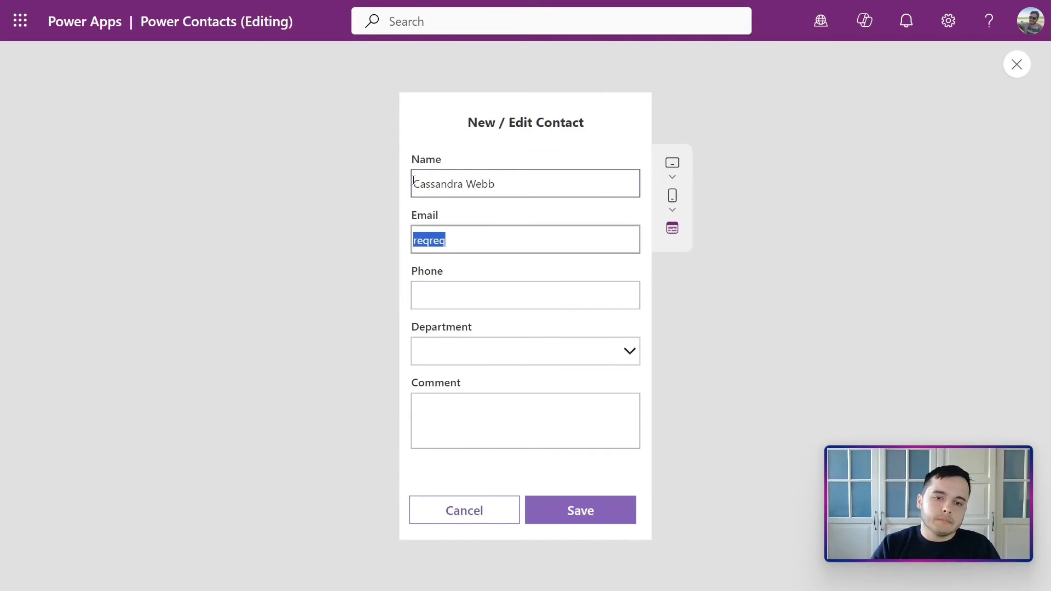
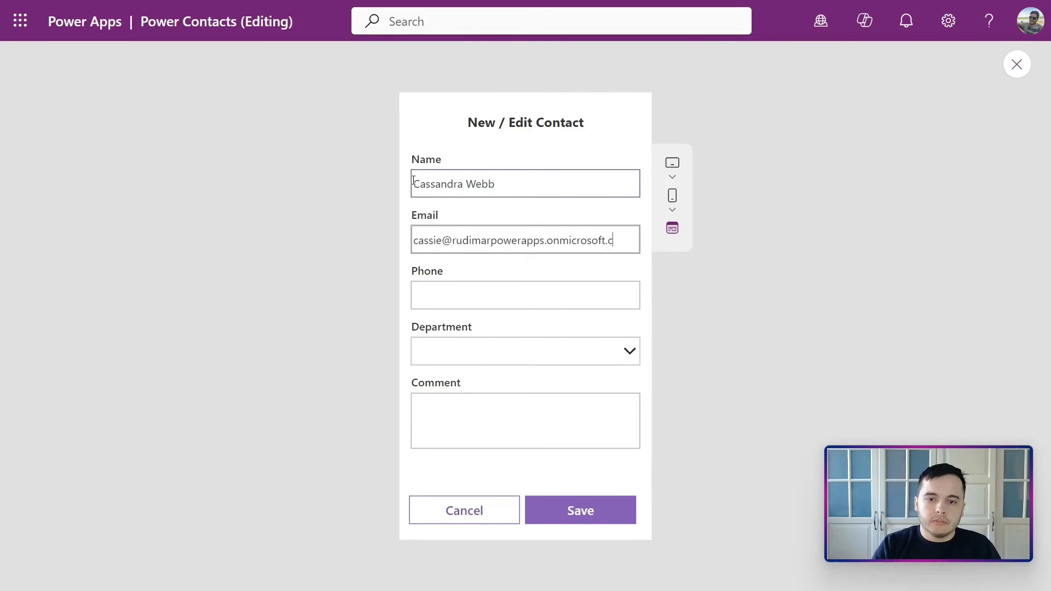
key("Tab")
type("123123")
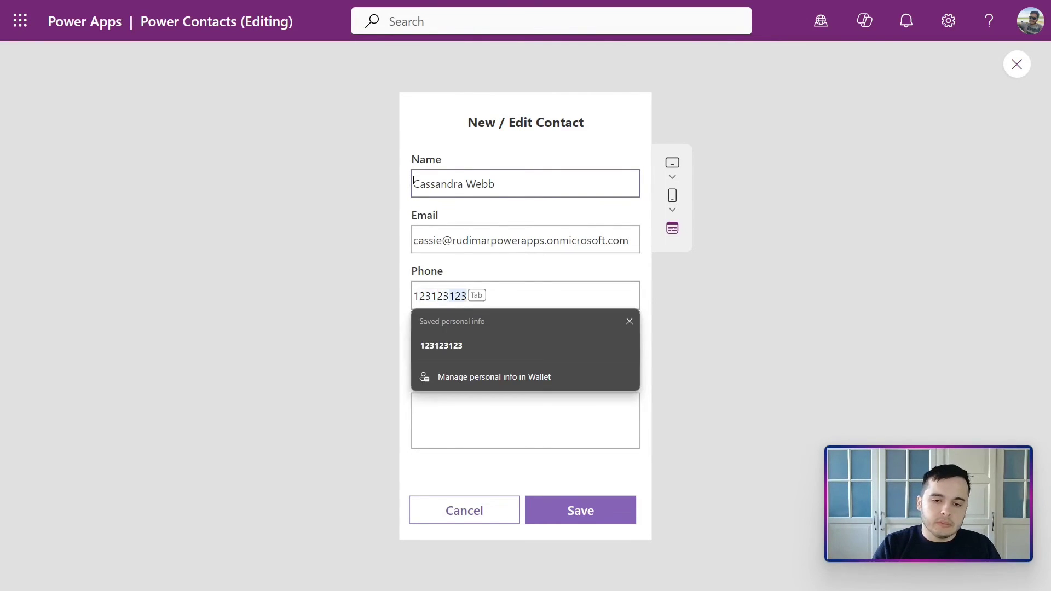
type("312")
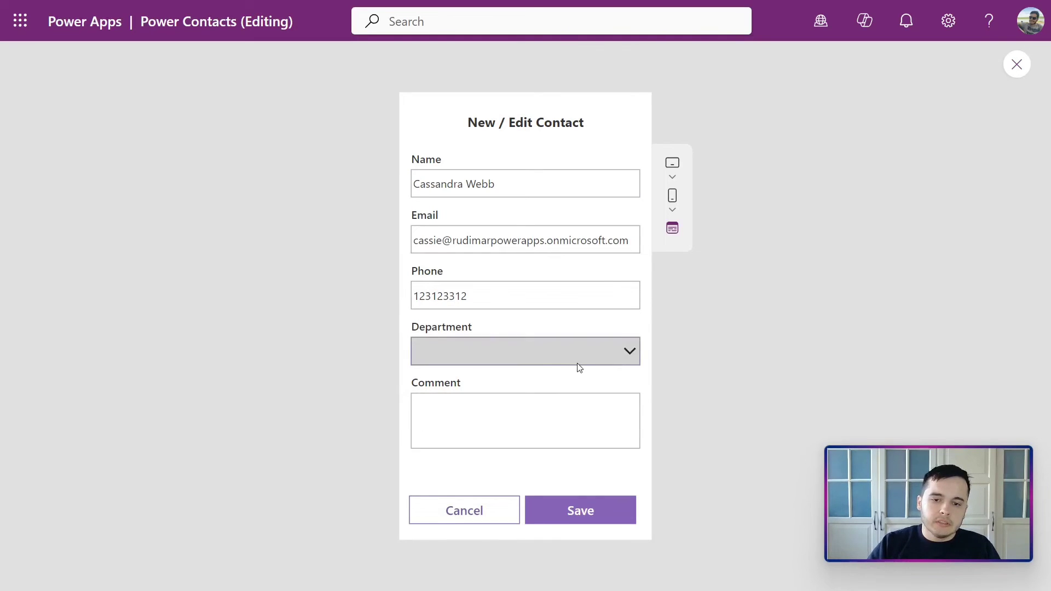
left_click(630, 351)
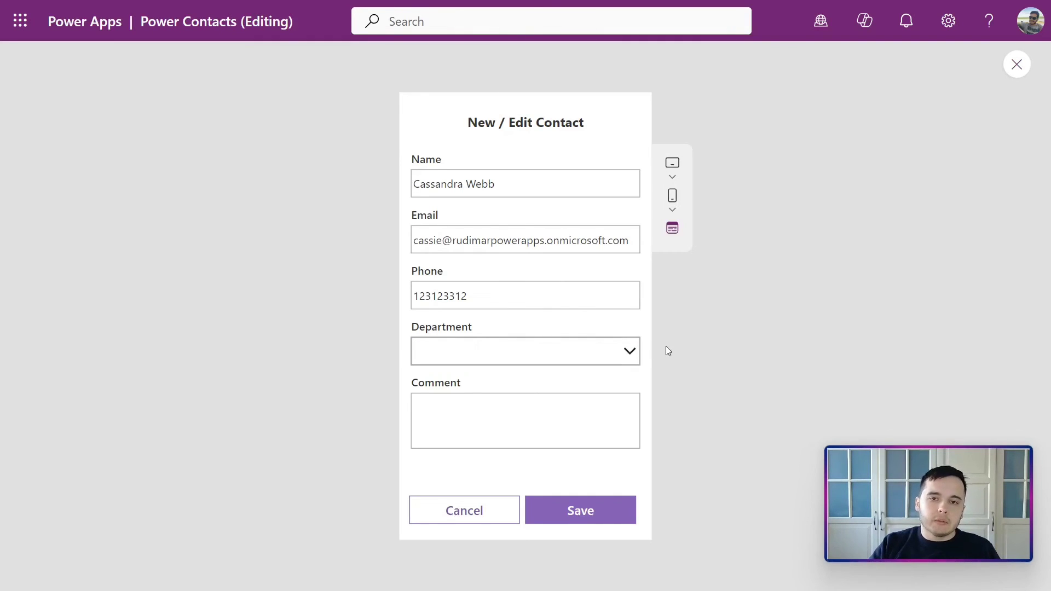
Type a comment for the contact, then save the form to return Home
left_click(601, 416)
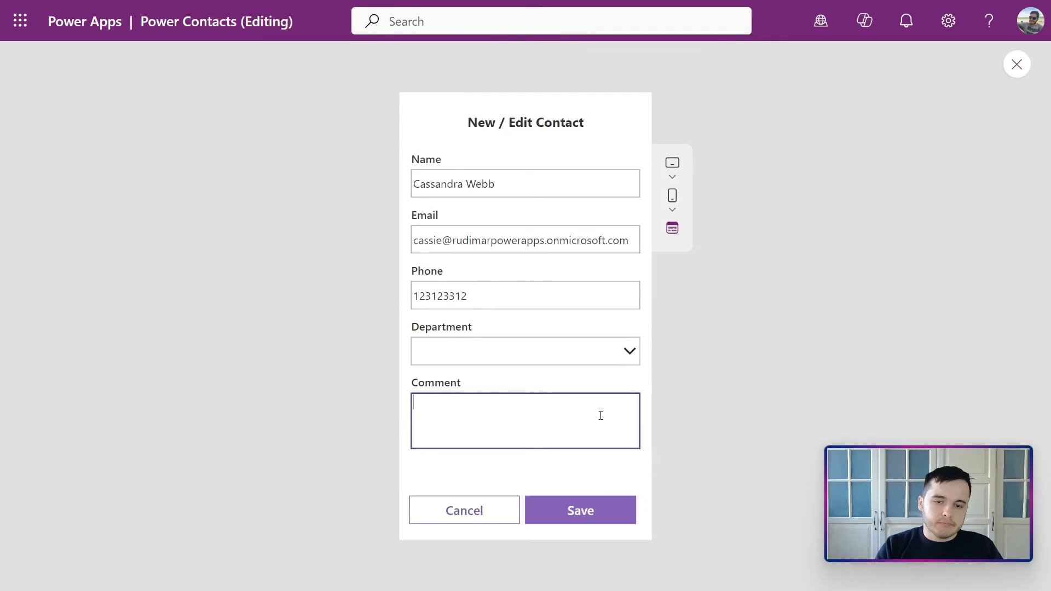
type("This is")
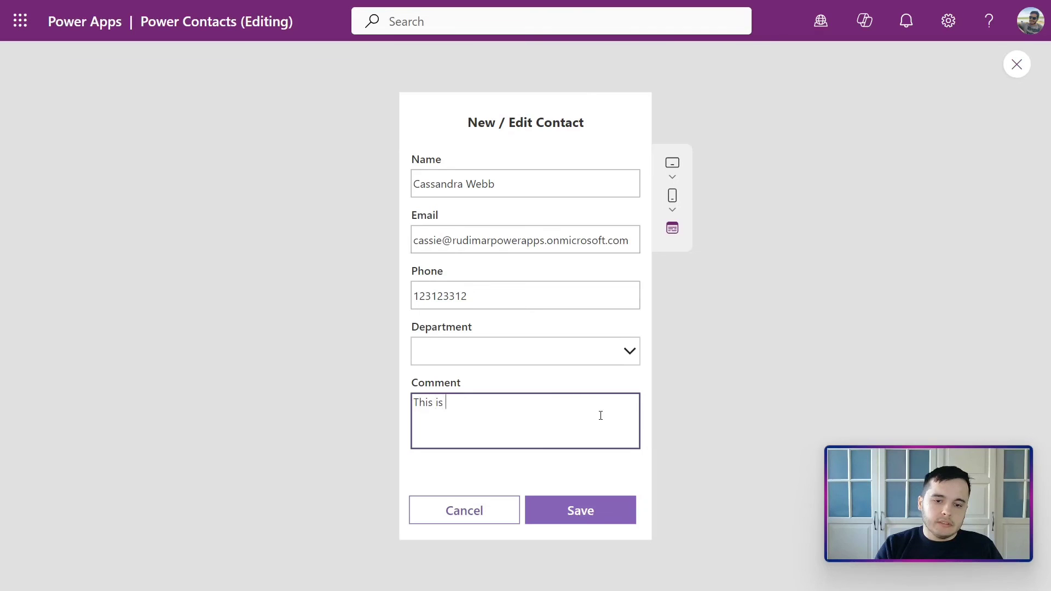
type(" a comment")
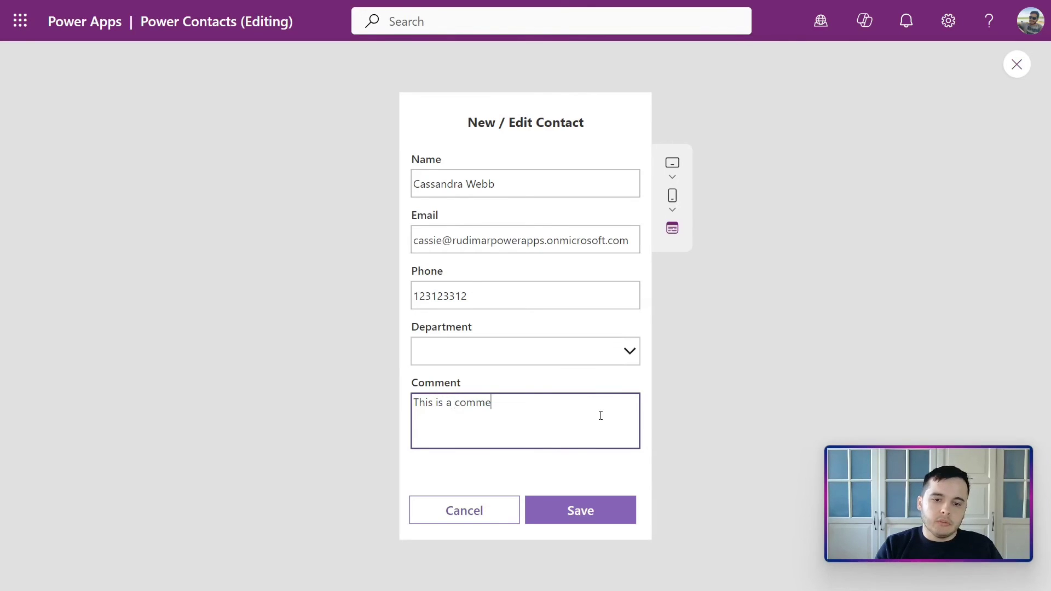
left_click(612, 460)
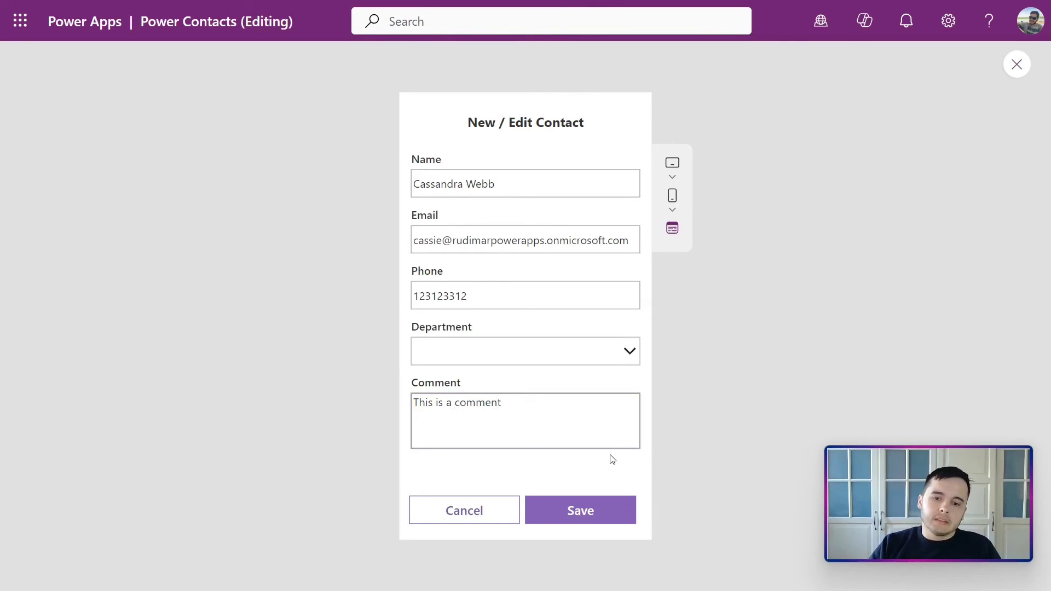
left_click(595, 508)
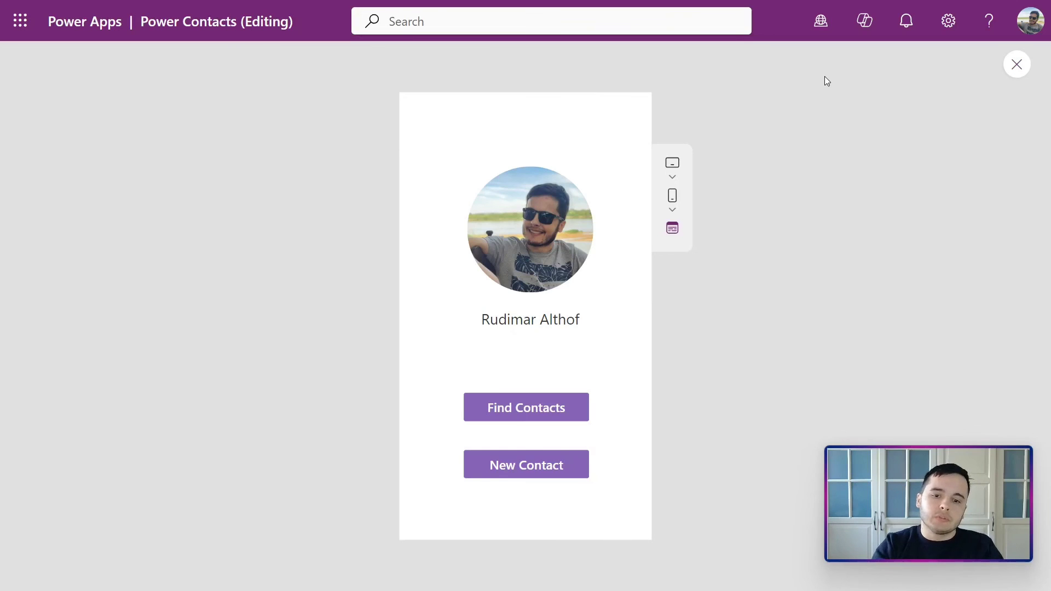
left_click(575, 406)
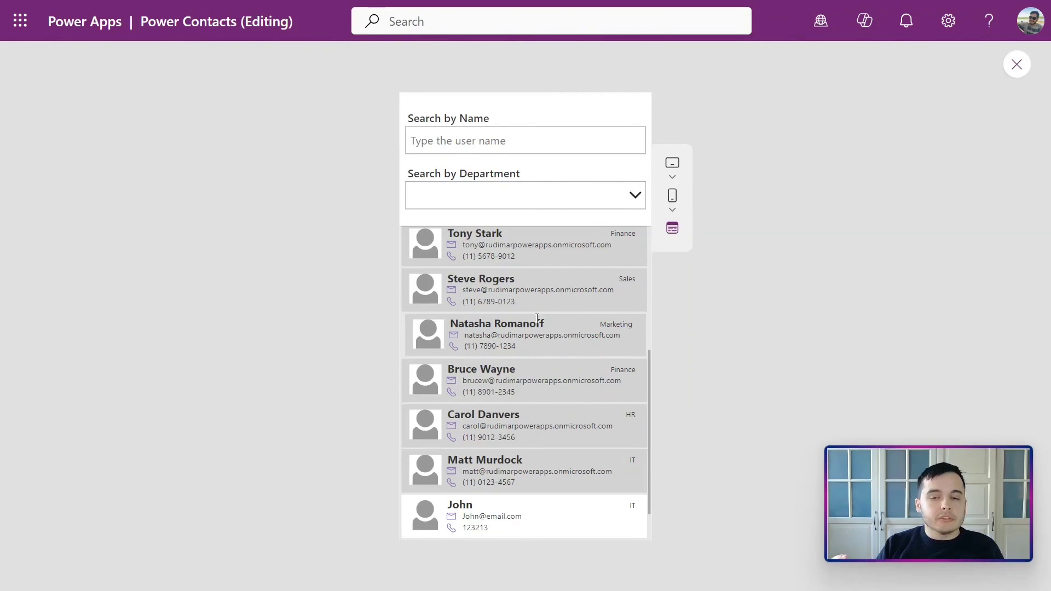
scroll(538, 345, "down", 1)
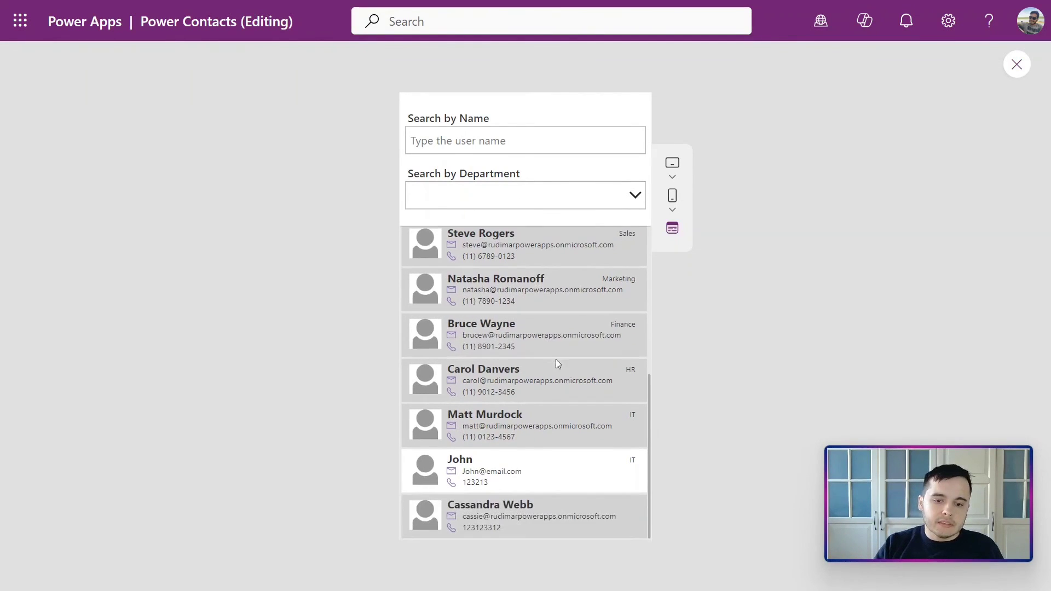